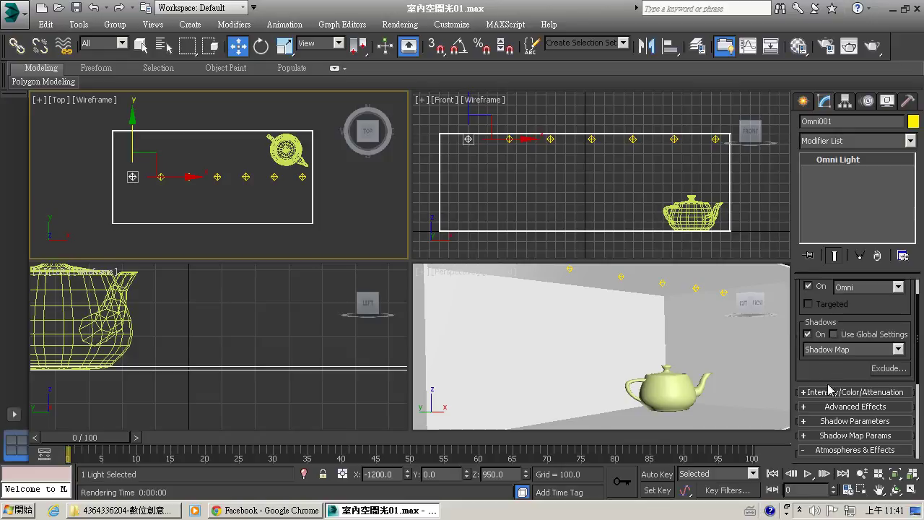
# Set the intensity multiplier of the first omni light in the ceiling row to 0.1
pyautogui.click(832, 392)
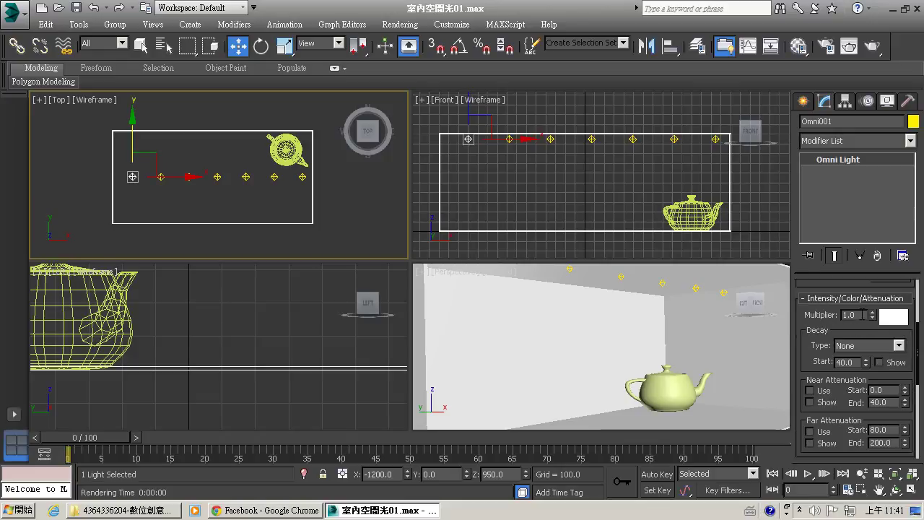
pyautogui.doubleClick(852, 315)
pyautogui.press('Return')
pyautogui.press('BackSpace')
pyautogui.write('3')
pyautogui.press('BackSpace')
pyautogui.write('3')
pyautogui.doubleClick(860, 316)
pyautogui.click(528, 334)
# Check the intensity multiplier on several omni lights along the ceiling row, including both end lights
pyautogui.click(245, 176)
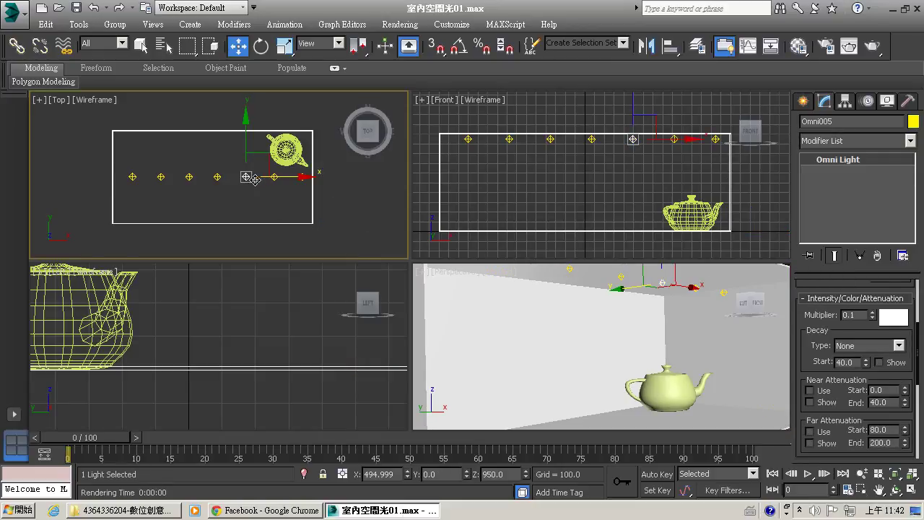
pyautogui.click(226, 200)
pyautogui.click(125, 177)
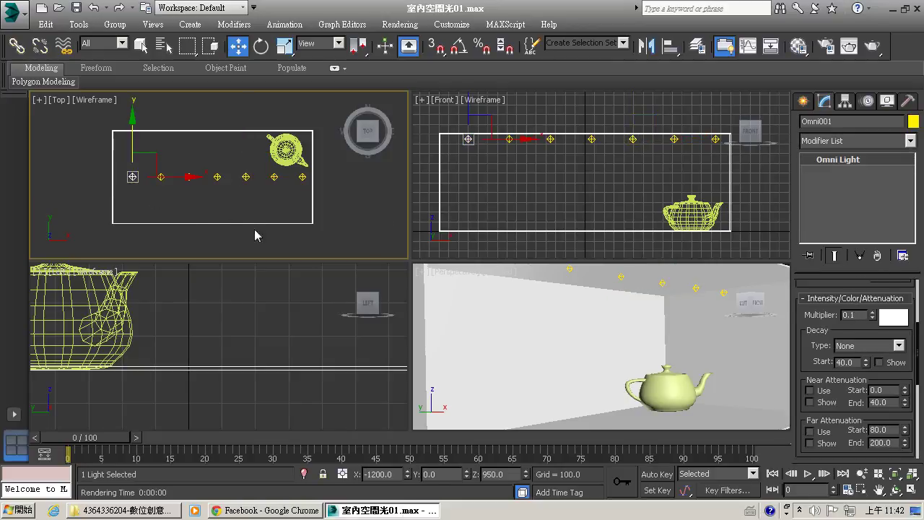
pyautogui.click(160, 176)
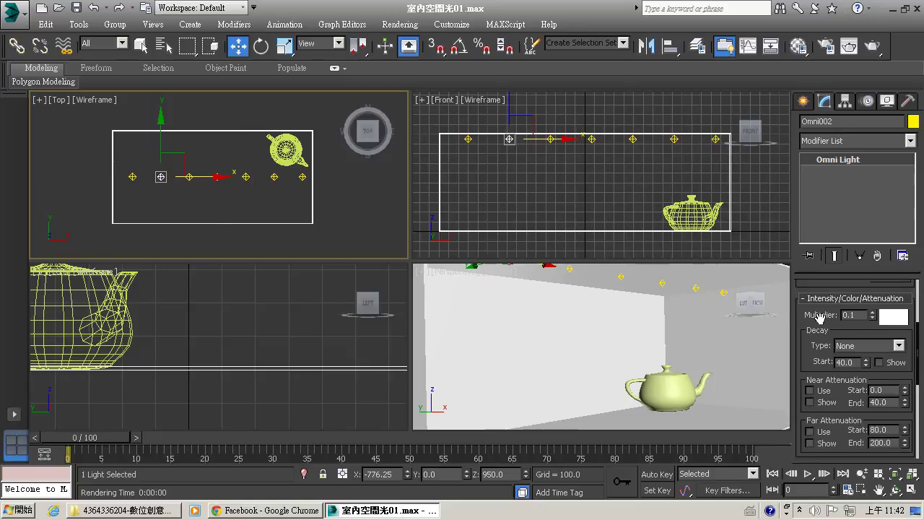
pyautogui.click(302, 177)
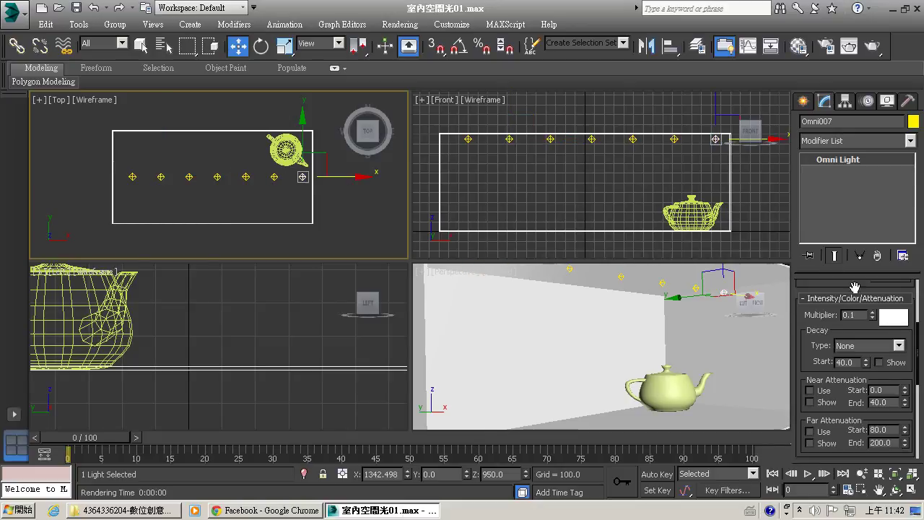
pyautogui.click(133, 177)
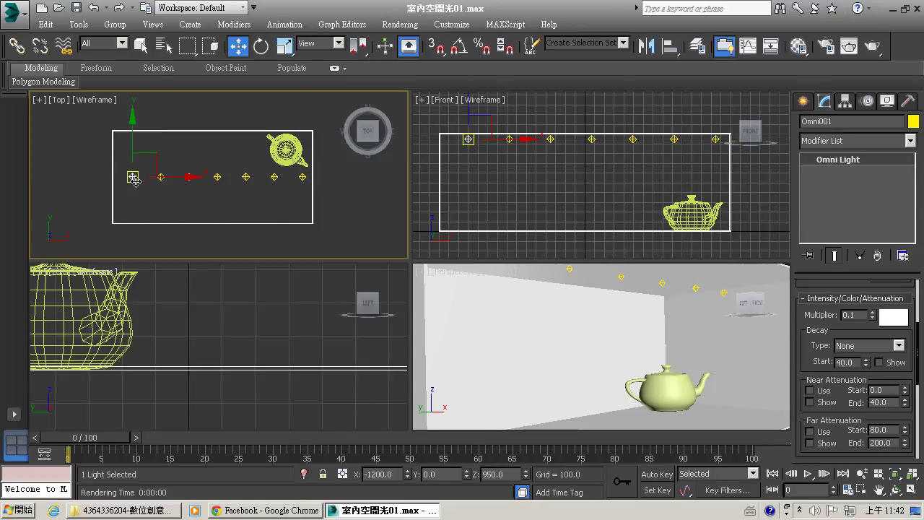
pyautogui.click(342, 197)
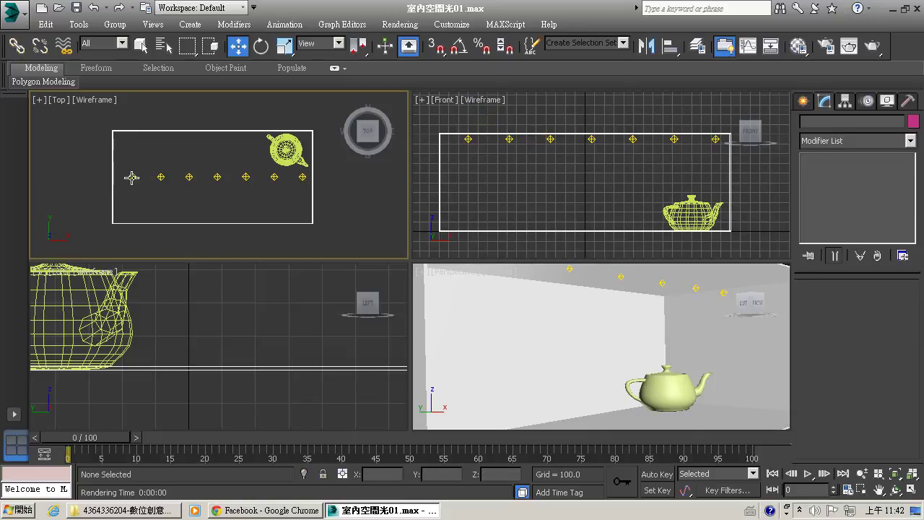
pyautogui.click(131, 177)
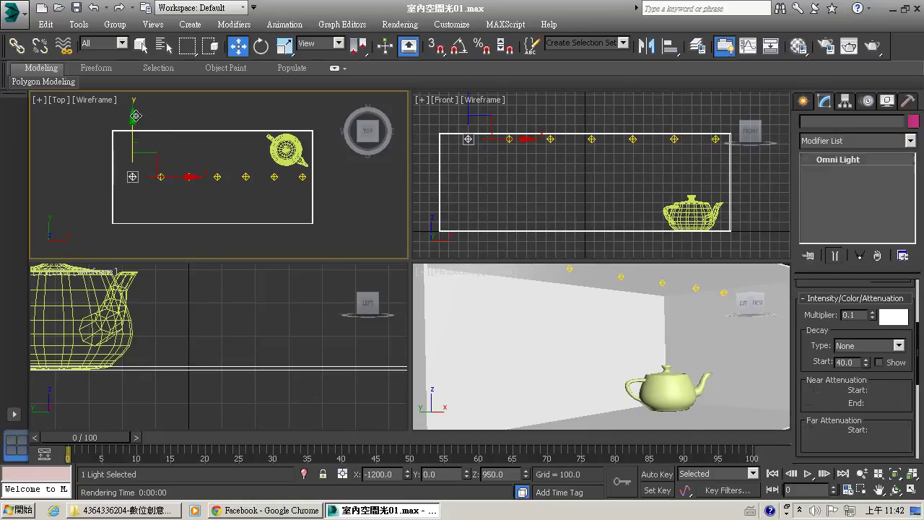
pyautogui.keyDown('shift'); pyautogui.moveTo(135, 127); pyautogui.dragTo(135, 104); pyautogui.keyUp('shift')
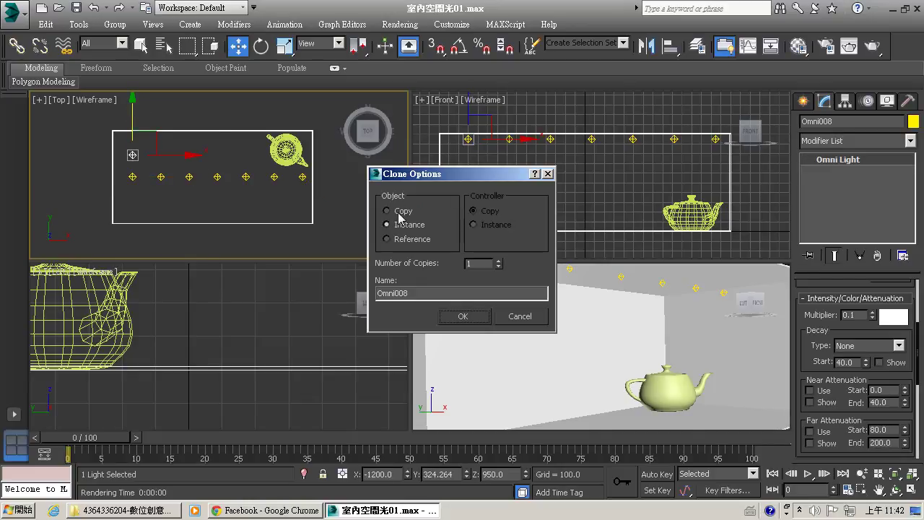
pyautogui.click(521, 317)
# Render the Perspective view to check the room lighting, and close the rendered frame
pyautogui.click(593, 324)
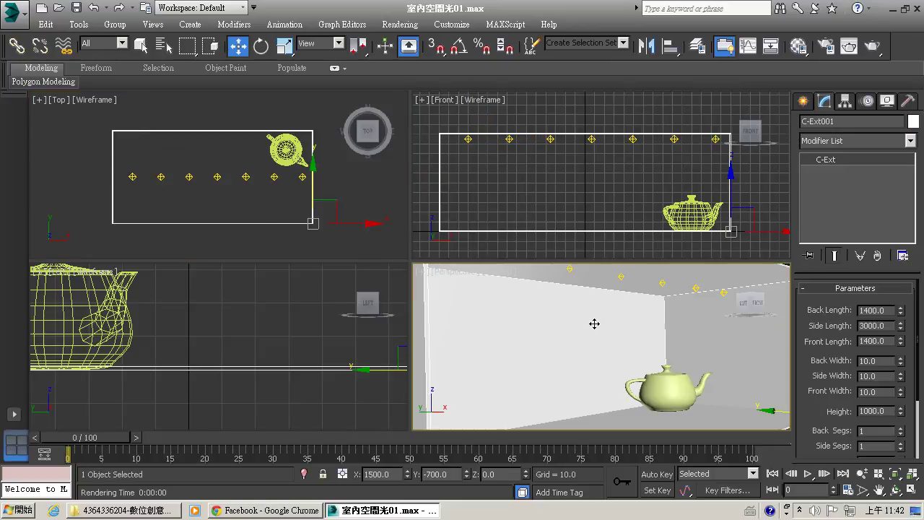
pyautogui.click(875, 47)
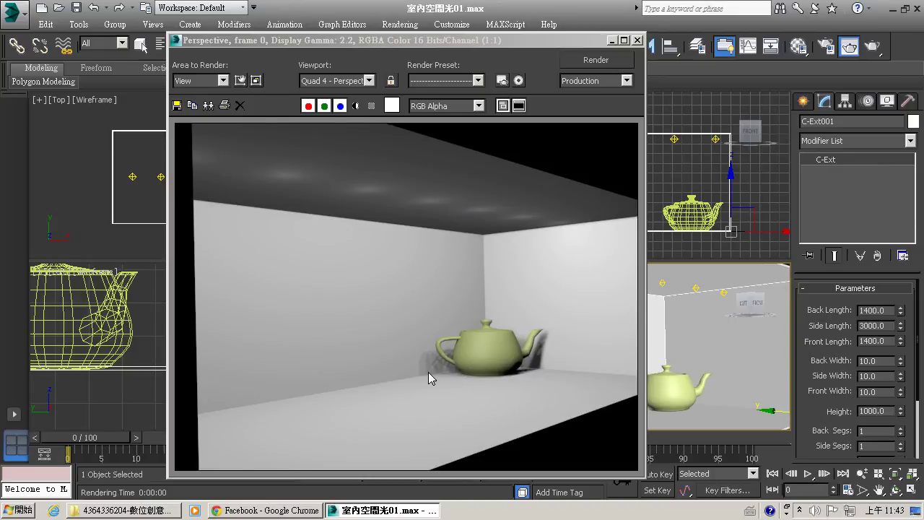
pyautogui.click(638, 40)
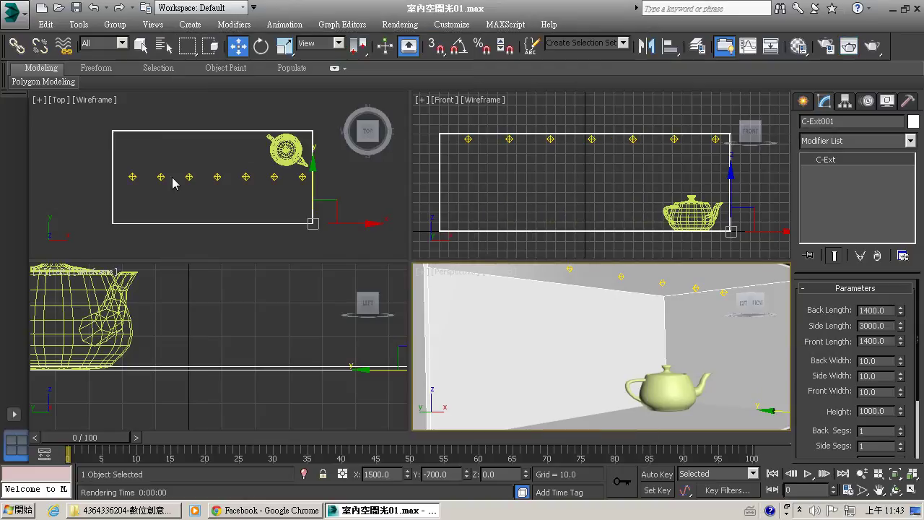
# Set the first omni light's multiplier to 0.15 and test-render the Perspective view
pyautogui.click(132, 176)
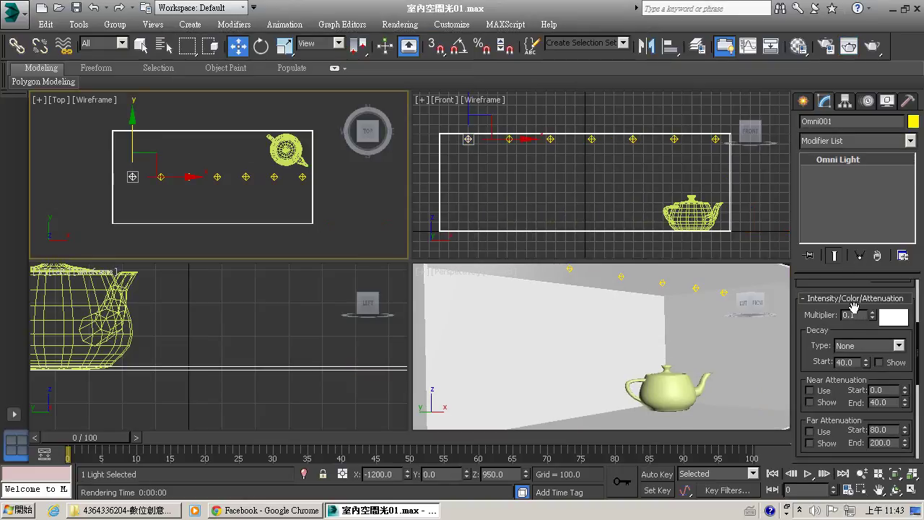
pyautogui.doubleClick(854, 315)
pyautogui.click(669, 340)
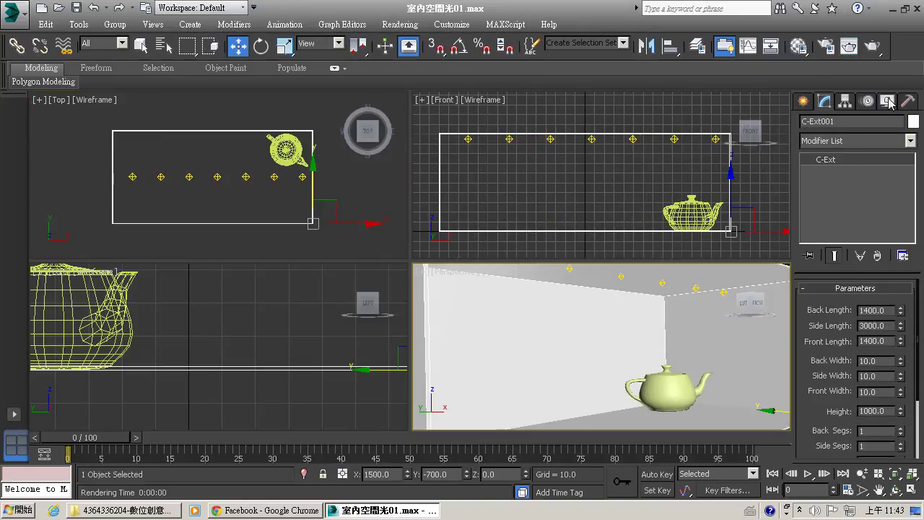
pyautogui.click(873, 49)
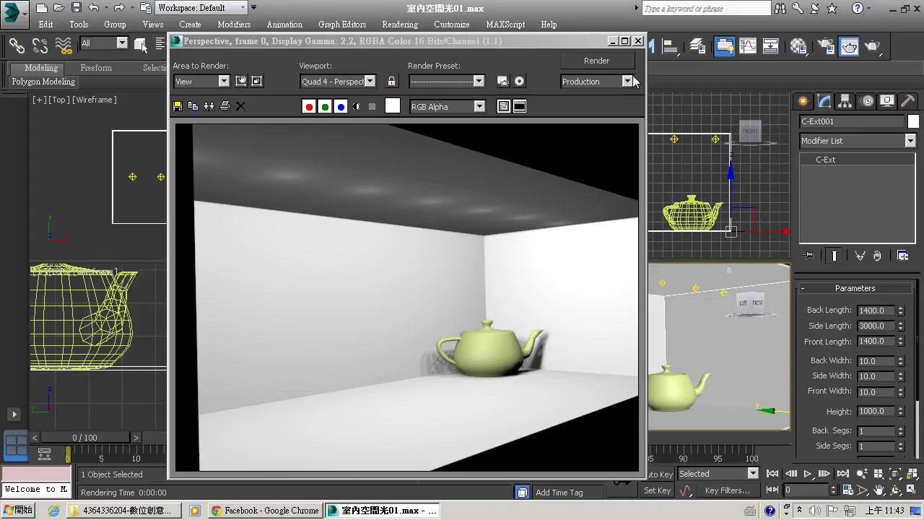
pyautogui.click(638, 41)
# Raise the first omni light's multiplier to 0.2 and test-render the Perspective view to compare the brightness
pyautogui.click(132, 177)
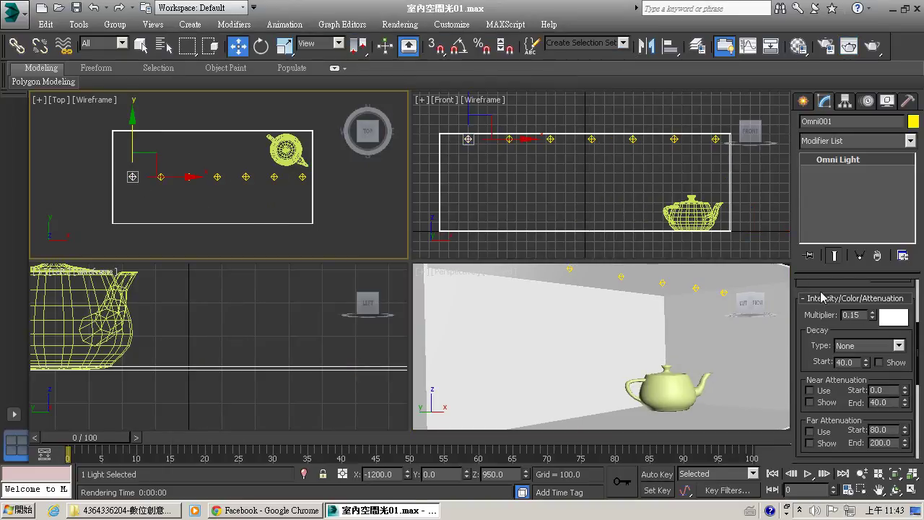
pyautogui.doubleClick(854, 314)
pyautogui.write('0.2')
pyautogui.click(698, 340)
pyautogui.click(874, 46)
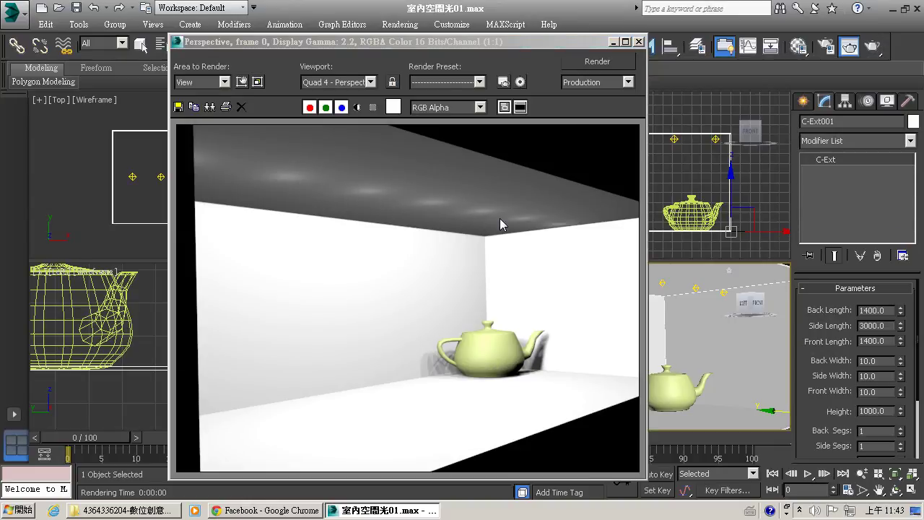
pyautogui.click(639, 42)
pyautogui.click(871, 48)
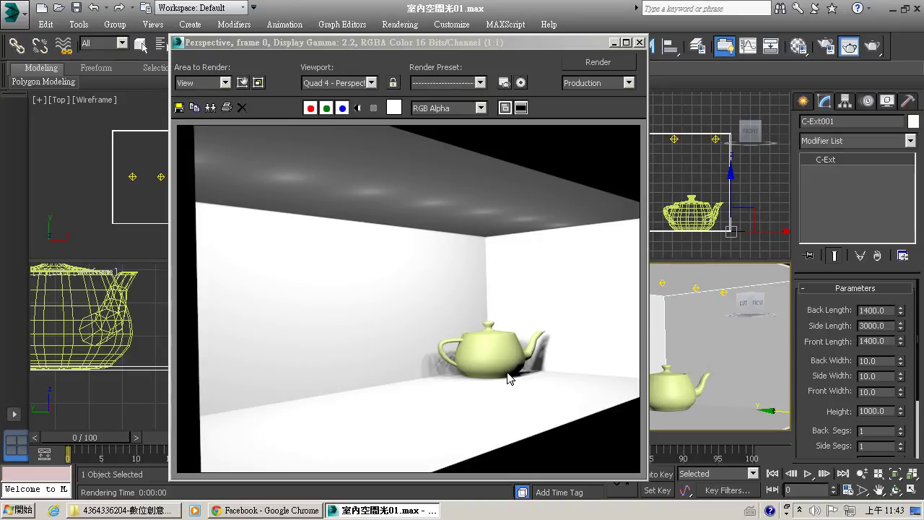
pyautogui.click(640, 43)
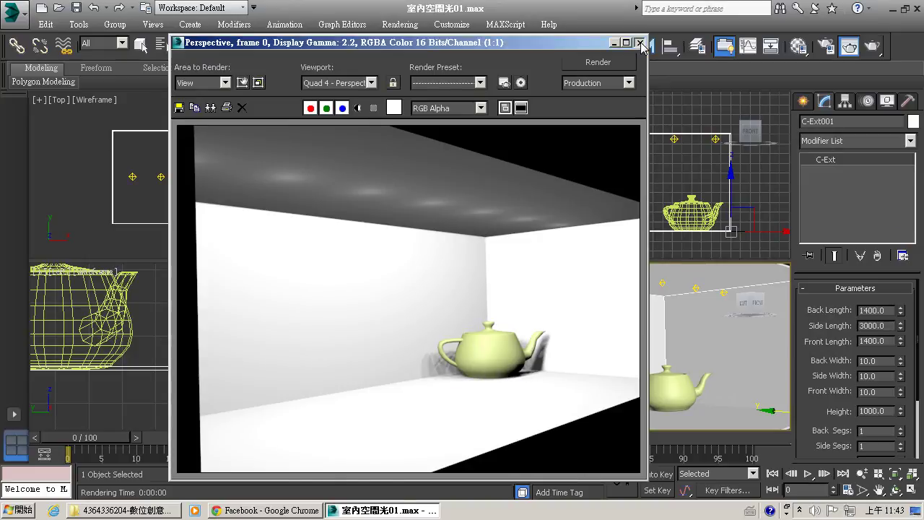
pyautogui.click(639, 43)
pyautogui.click(133, 177)
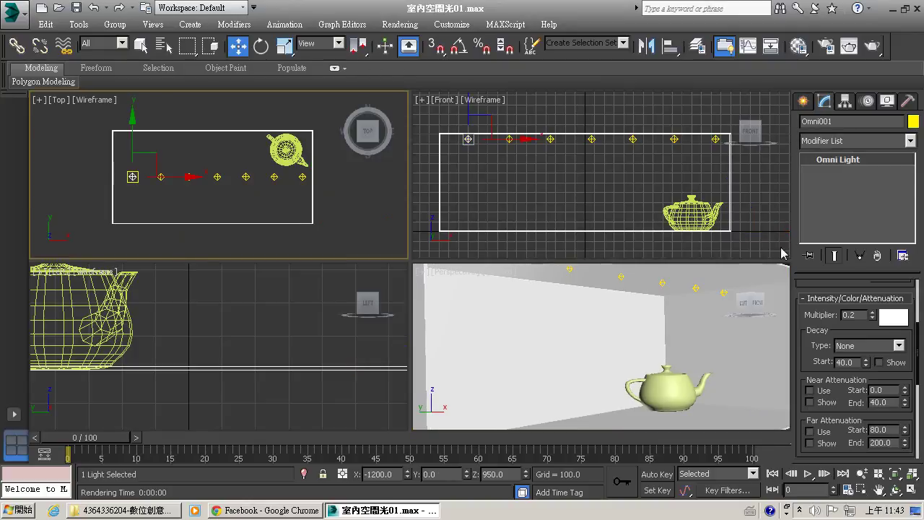
pyautogui.scroll(-3, 812, 354)
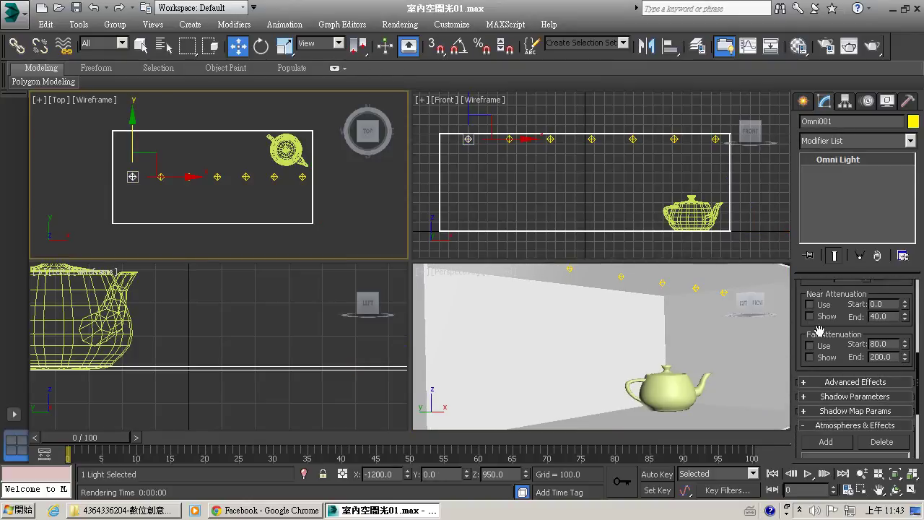
pyautogui.scroll(3, 819, 331)
pyautogui.scroll(2, 863, 368)
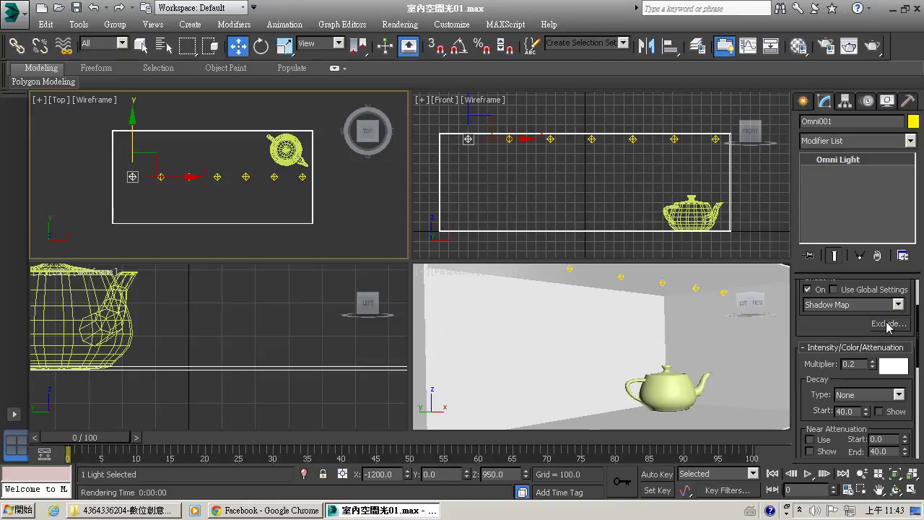
# Rename the teapot object as 茶壺 and deselect it
pyautogui.click(658, 390)
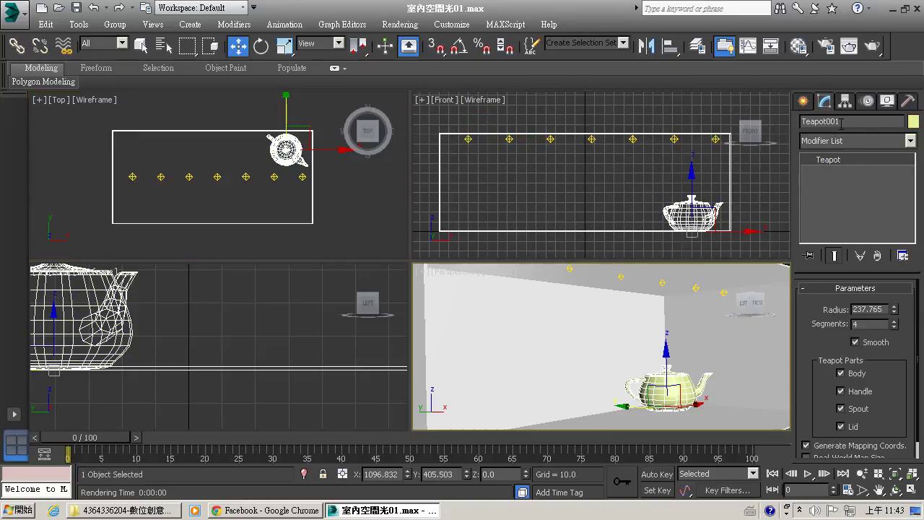
pyautogui.moveTo(846, 122); pyautogui.dragTo(774, 122)
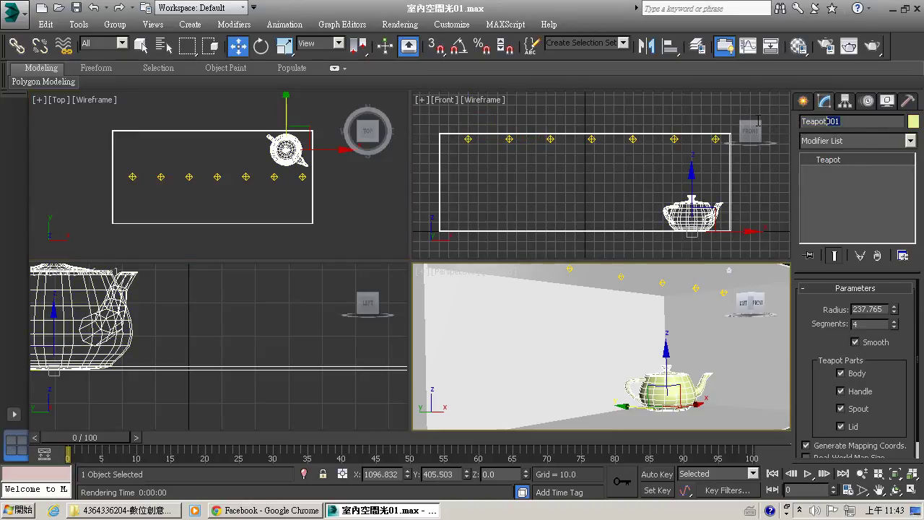
pyautogui.hotkey('ctrl', 'space')
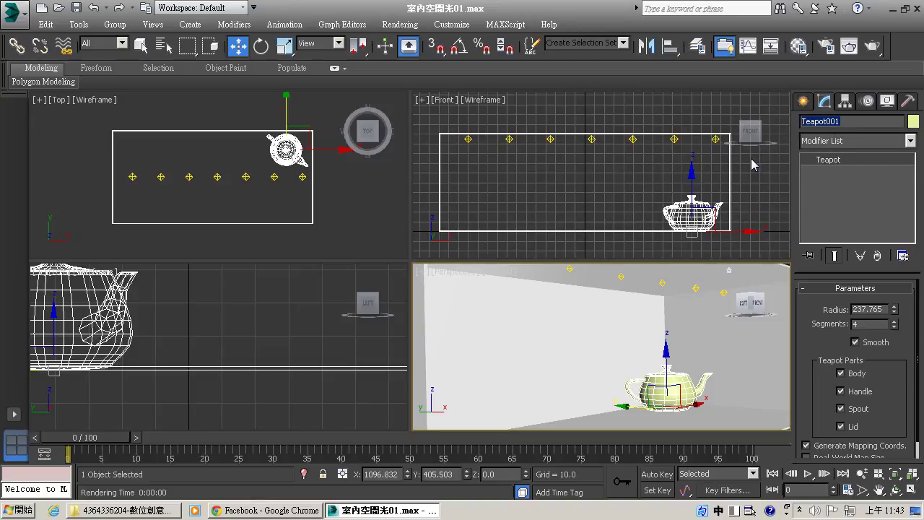
pyautogui.write('t')
pyautogui.write('茶壺')
pyautogui.click(611, 351)
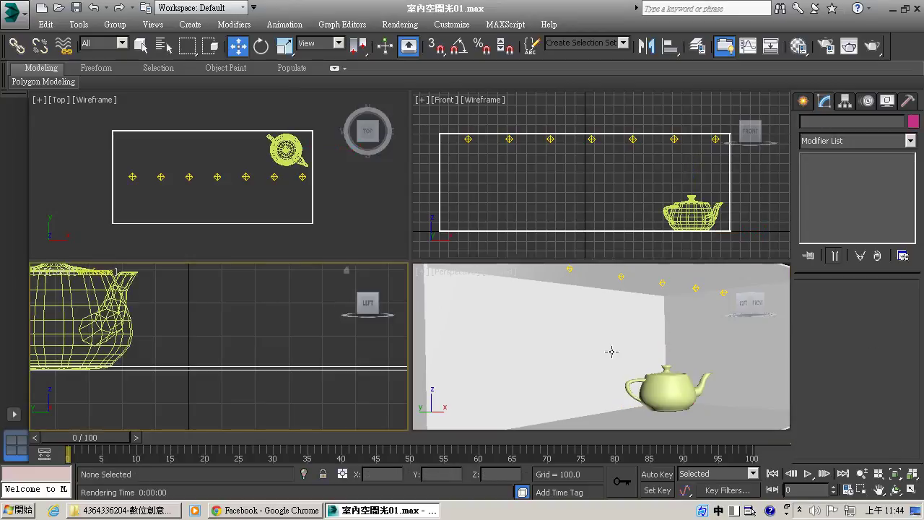
pyautogui.click(671, 392)
pyautogui.click(309, 237)
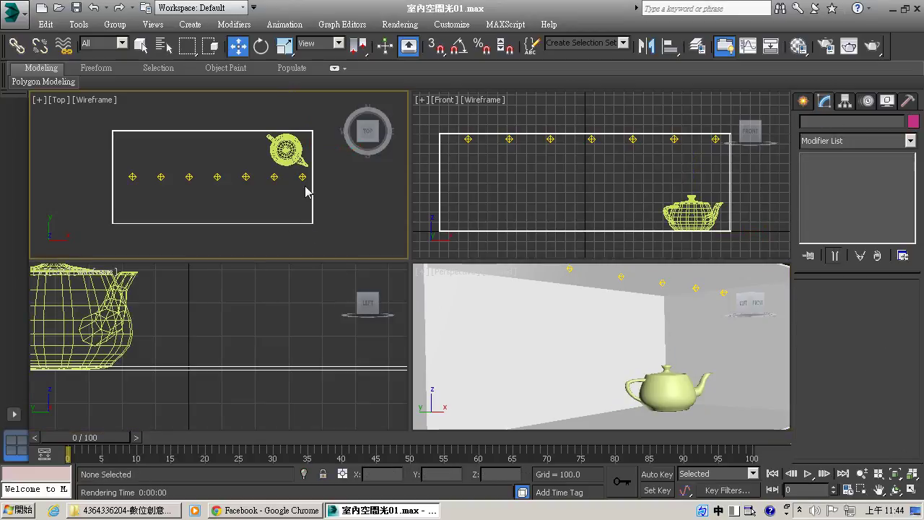
# Exclude 茶壺 from the first omni light for both illumination and shadow casting
pyautogui.click(132, 176)
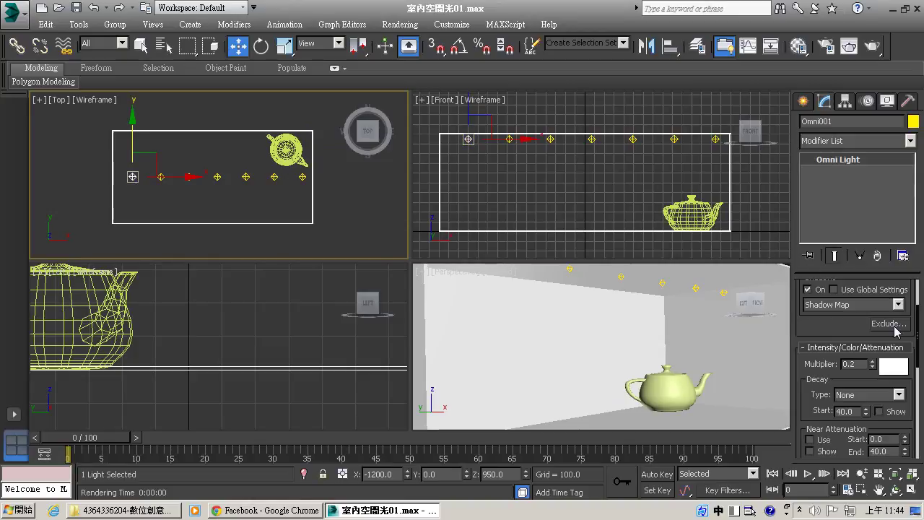
pyautogui.click(889, 324)
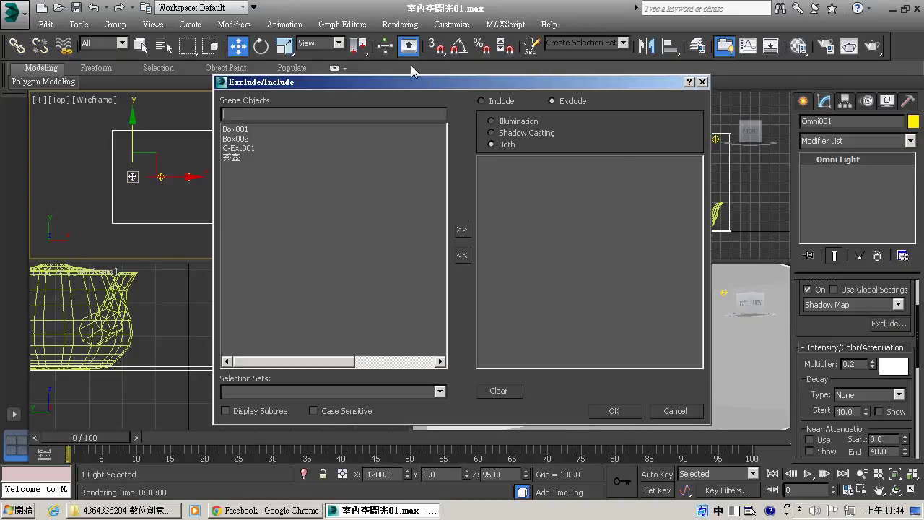
pyautogui.moveTo(401, 88); pyautogui.dragTo(527, 60)
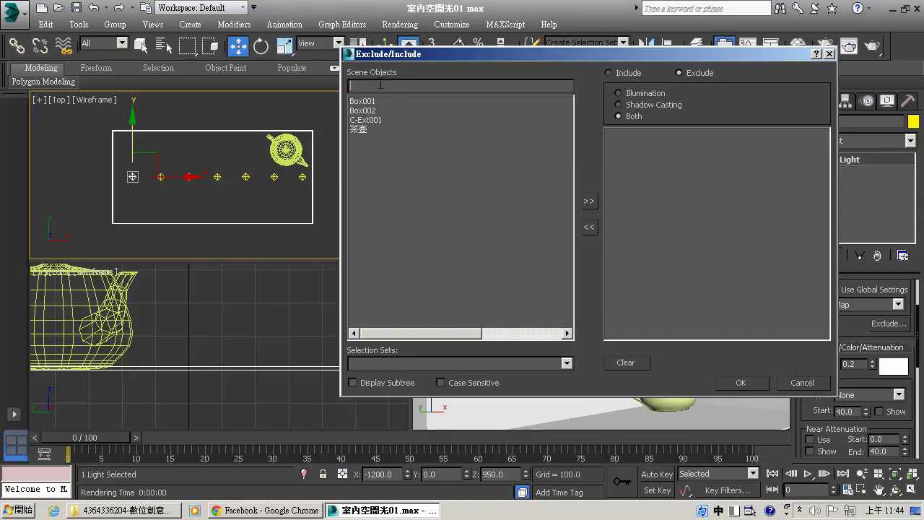
pyautogui.click(359, 129)
pyautogui.click(590, 202)
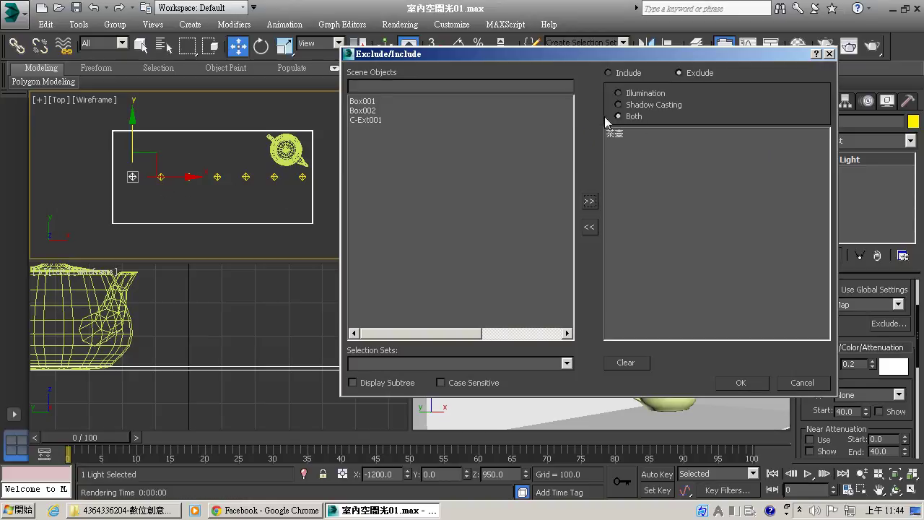
pyautogui.click(738, 383)
# Render the Perspective view to examine how the exclusion affects the teapot, and close the rendered frame
pyautogui.click(693, 337)
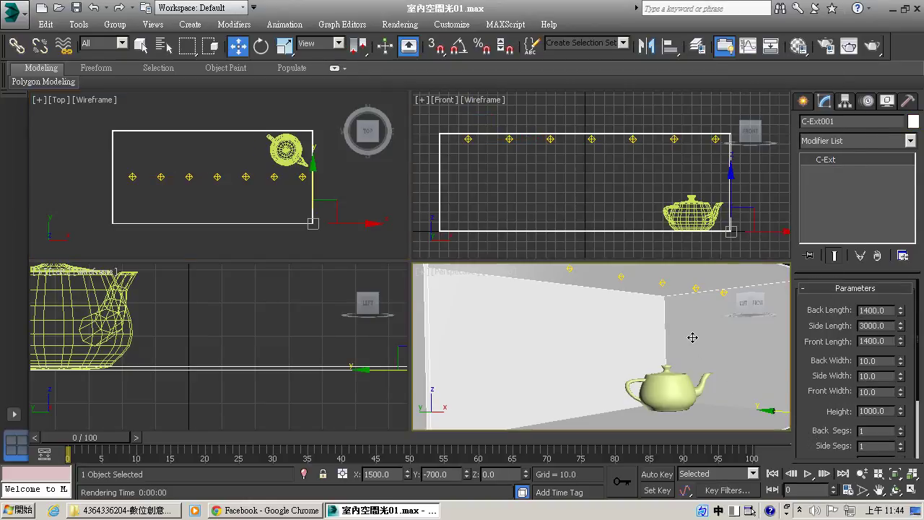
pyautogui.click(874, 48)
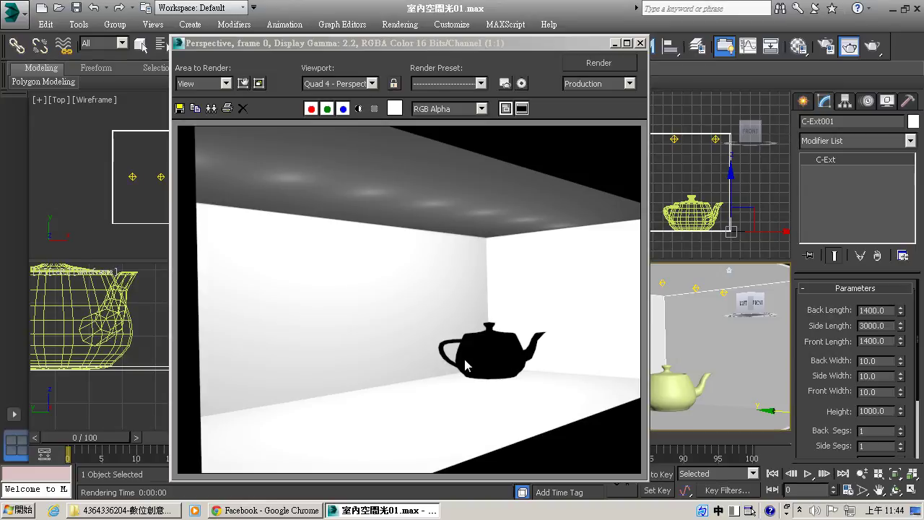
pyautogui.click(641, 44)
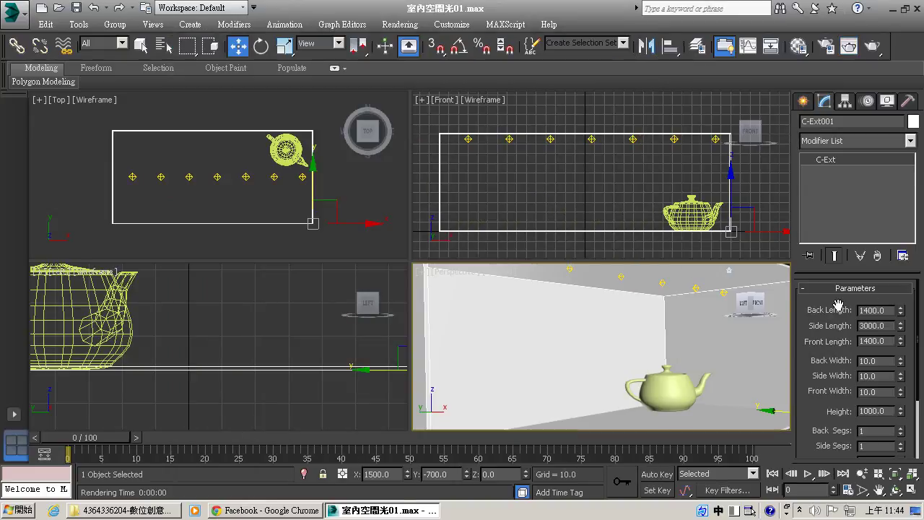
# Add Box001, Box002 and C-Ext001 to the first omni light's exclusion list for both illumination and shadow casting
pyautogui.click(132, 176)
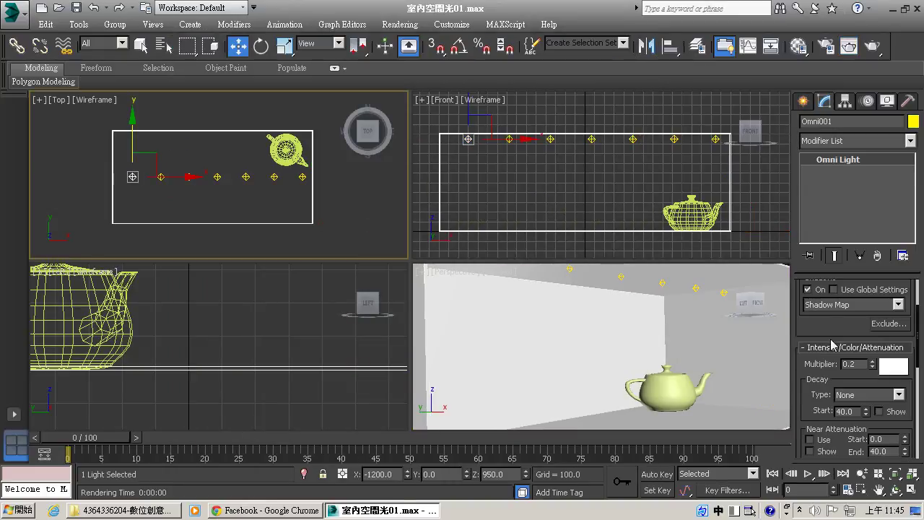
pyautogui.scroll(2, 831, 346)
pyautogui.click(888, 361)
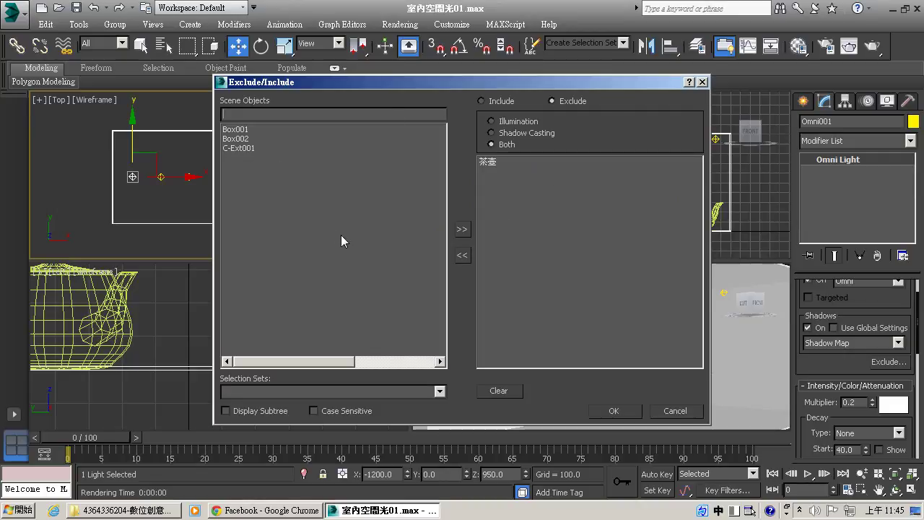
pyautogui.click(228, 129)
pyautogui.click(234, 139)
pyautogui.click(233, 129)
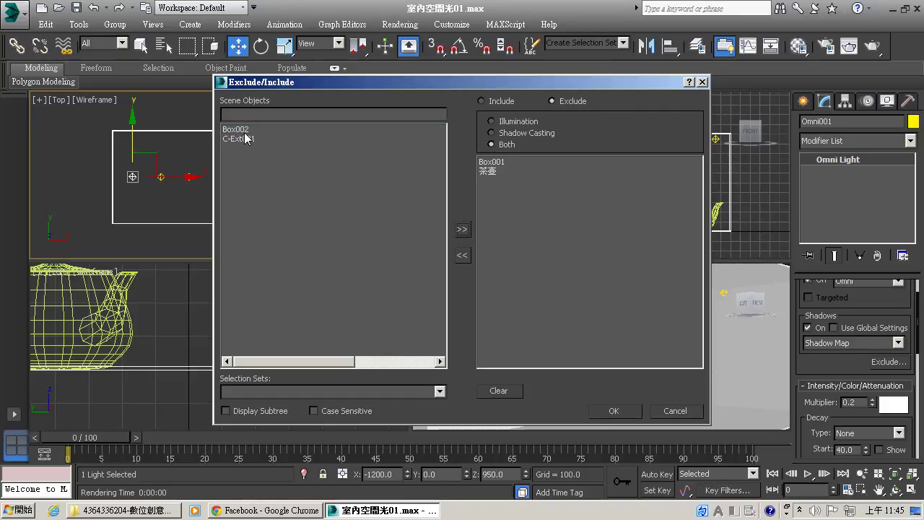
pyautogui.click(426, 234)
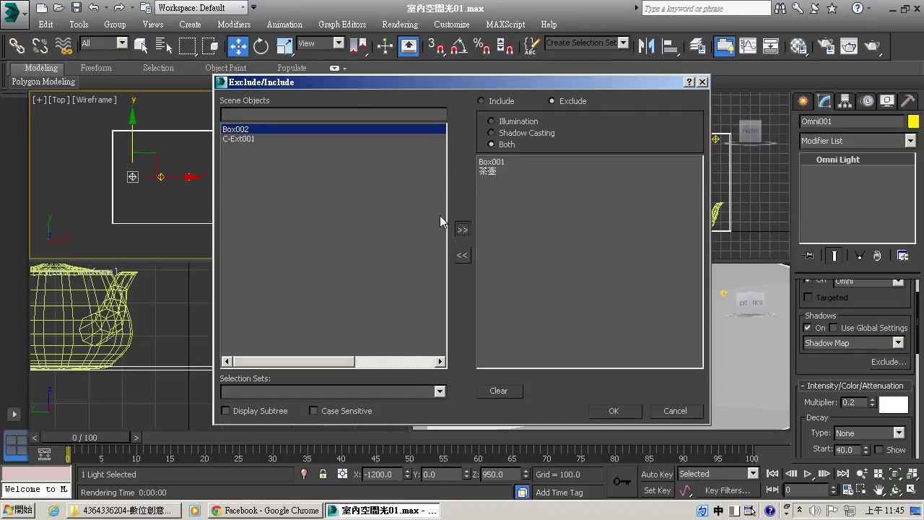
pyautogui.click(462, 229)
pyautogui.click(442, 217)
pyautogui.click(463, 235)
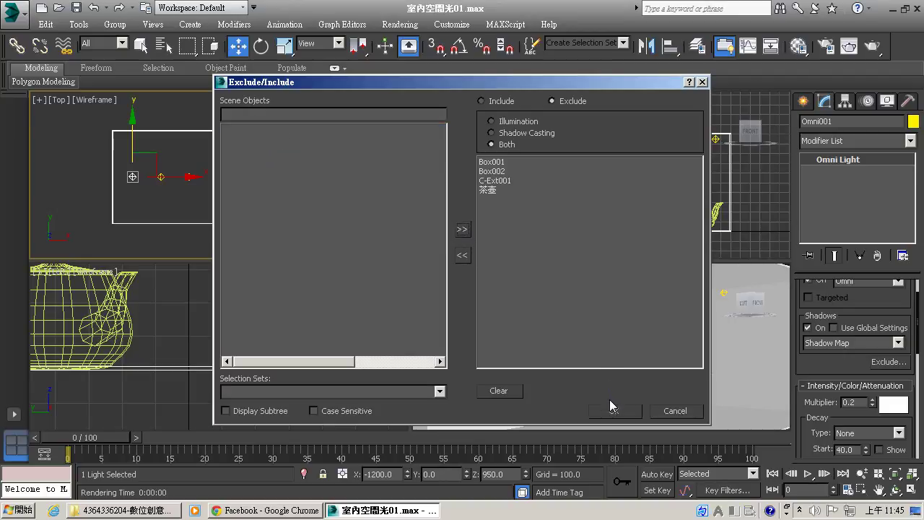
pyautogui.click(613, 410)
# Render the Perspective view with every scene object excluded from the lights, and close the rendered frame
pyautogui.click(699, 349)
pyautogui.click(872, 45)
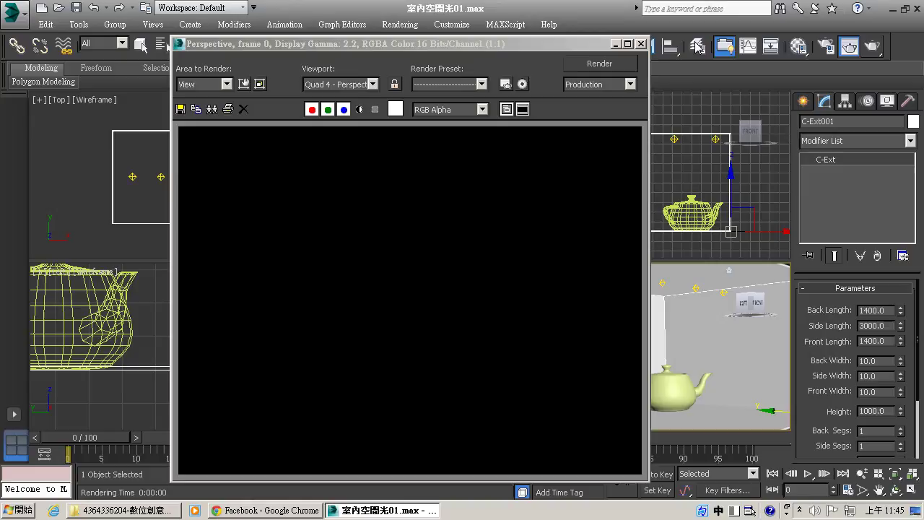
pyautogui.click(640, 43)
# Remove Box002 from the first omni light's exclusion list so the lights affect it again
pyautogui.click(132, 176)
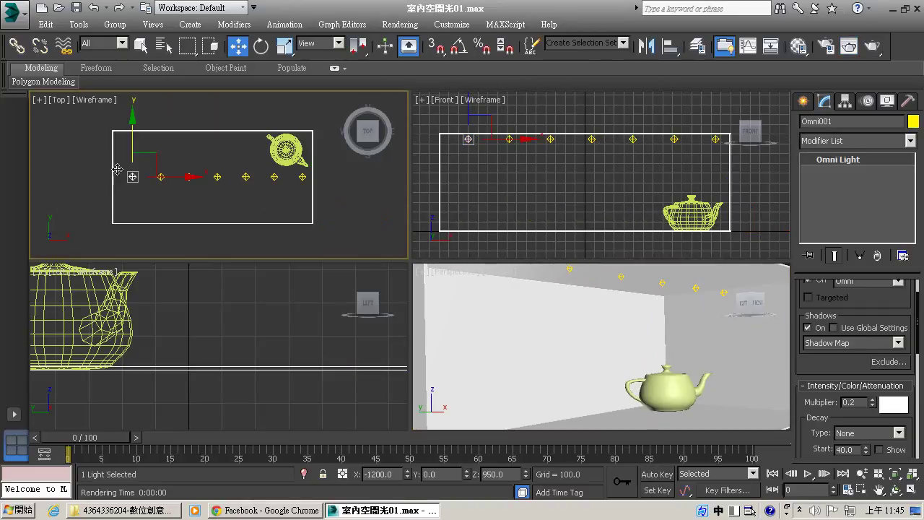
pyautogui.moveTo(865, 312); pyautogui.dragTo(869, 346)
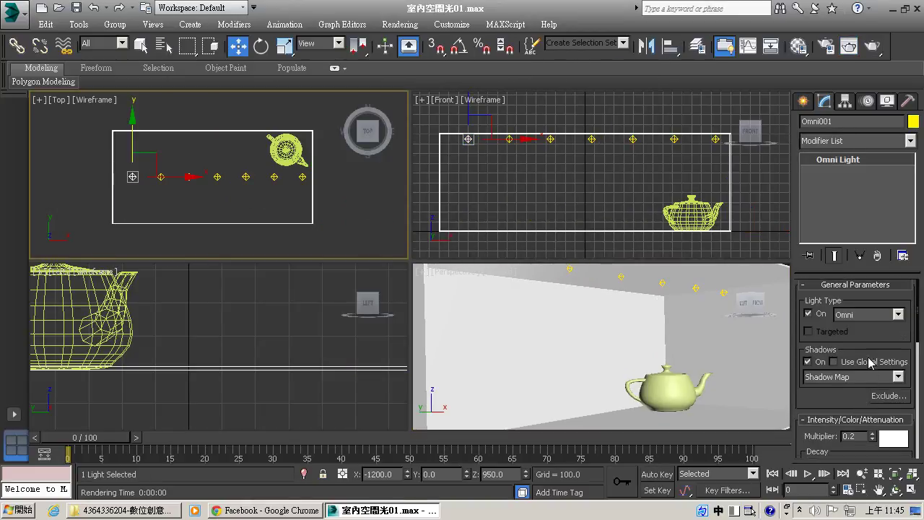
pyautogui.click(355, 221)
pyautogui.click(133, 177)
pyautogui.scroll(-3, 881, 347)
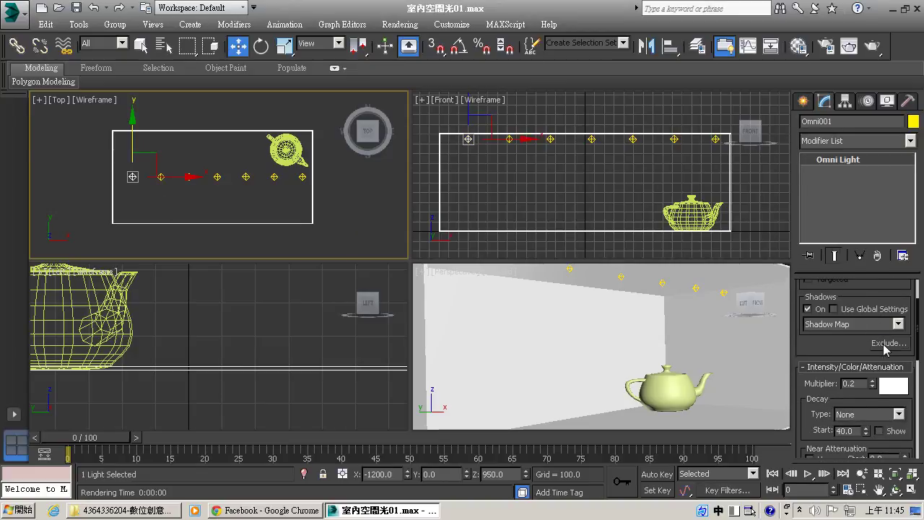
pyautogui.click(885, 345)
pyautogui.click(497, 181)
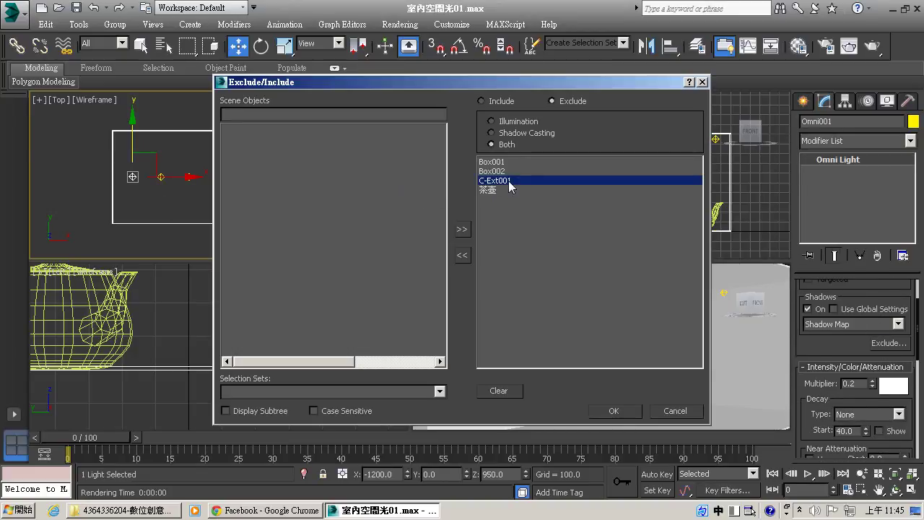
pyautogui.click(498, 172)
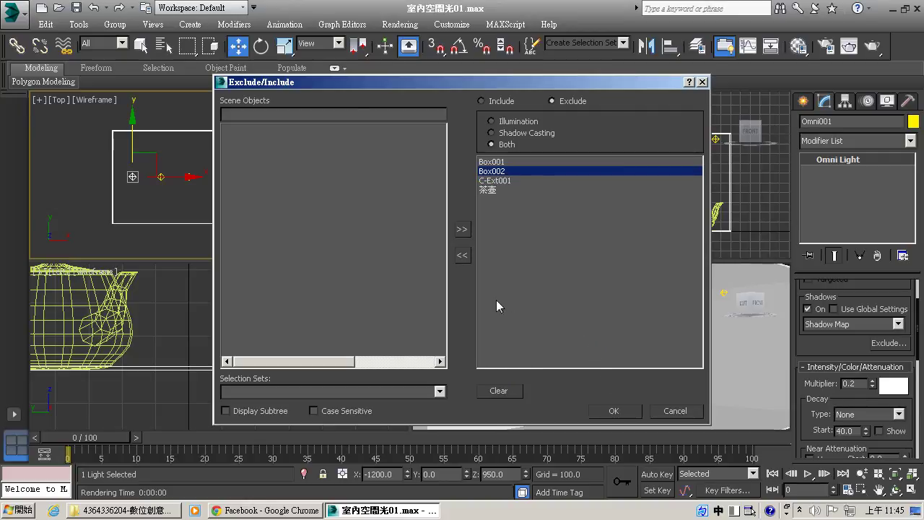
pyautogui.click(462, 255)
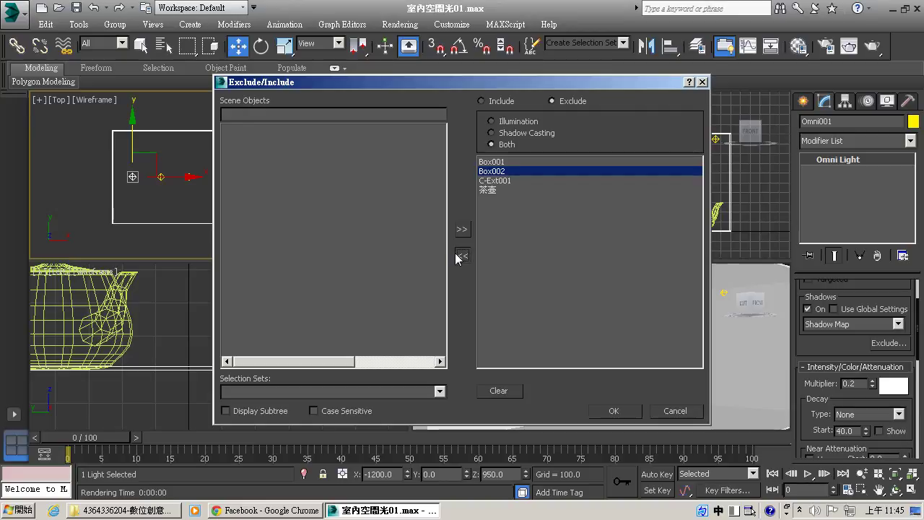
pyautogui.click(614, 411)
# Render the Perspective view to examine the room with Box002 lit, and close the rendered frame
pyautogui.click(737, 366)
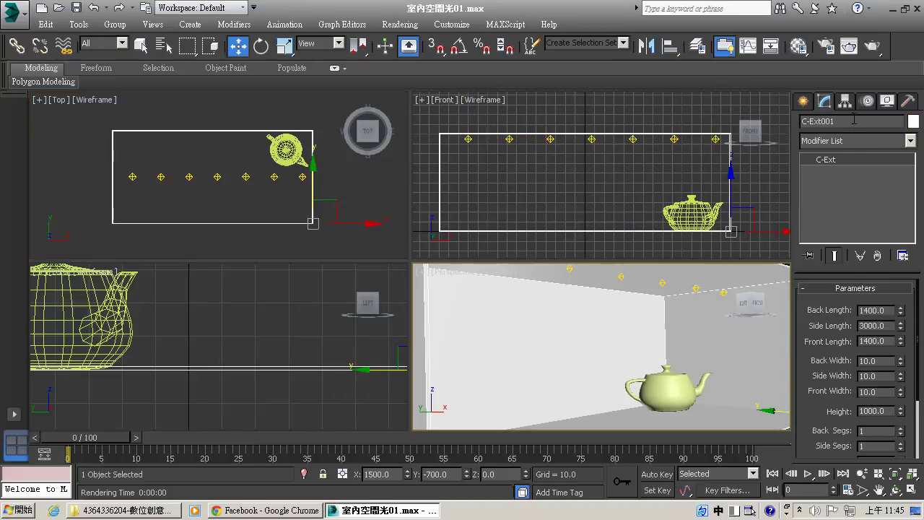
pyautogui.click(875, 48)
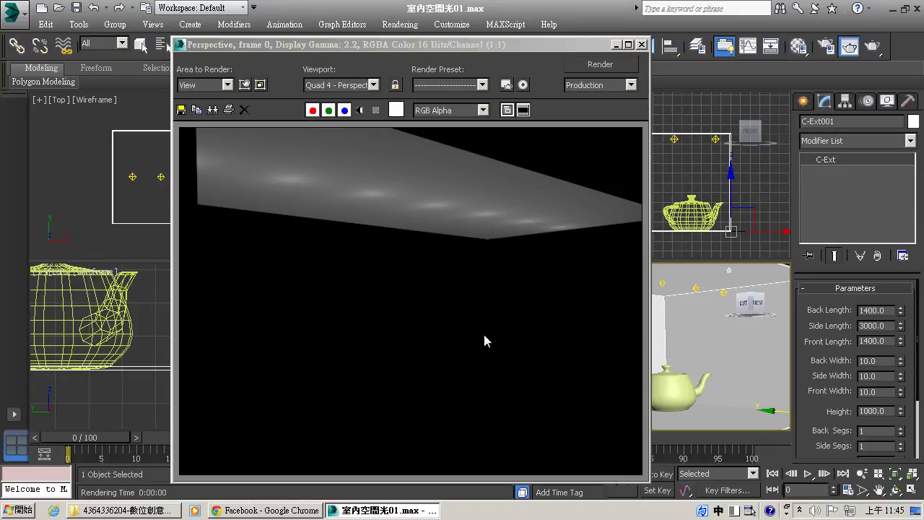
pyautogui.click(641, 44)
# Rename the ceiling box Box002 as 天花
pyautogui.click(654, 273)
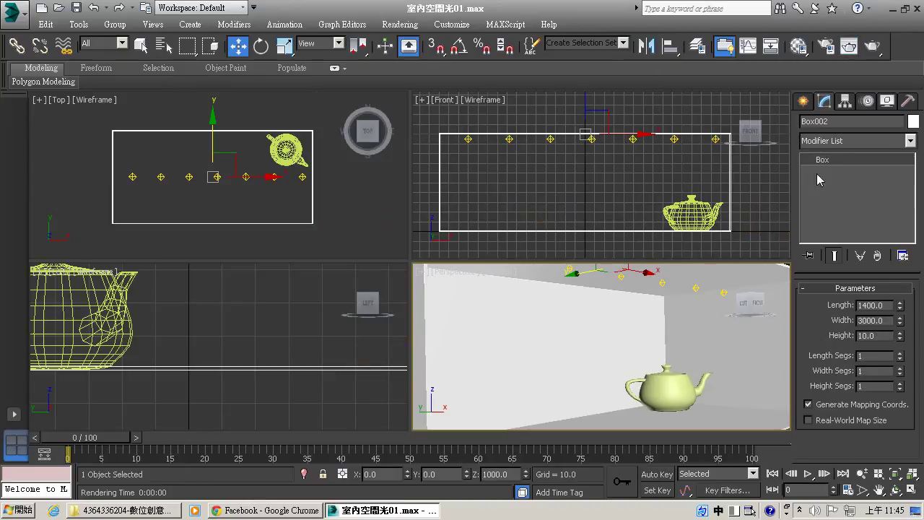
pyautogui.click(729, 133)
pyautogui.write('天花')
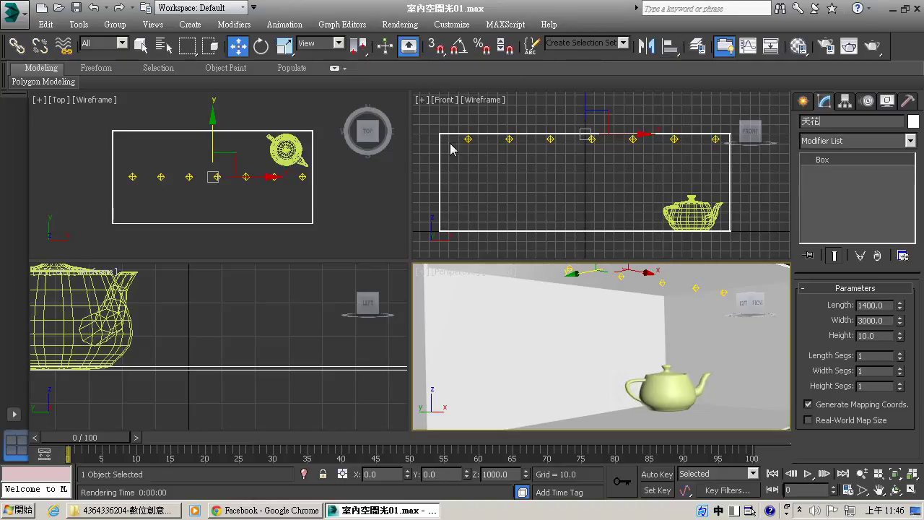
# Review the exclusion list of the middle omni light, render the Perspective view again and close the rendered frame
pyautogui.click(215, 177)
pyautogui.click(215, 177)
pyautogui.click(888, 342)
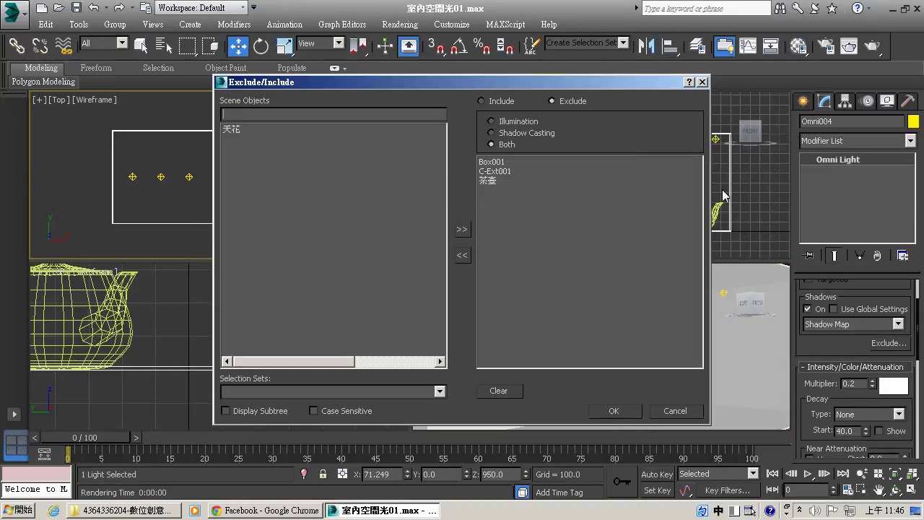
pyautogui.click(612, 411)
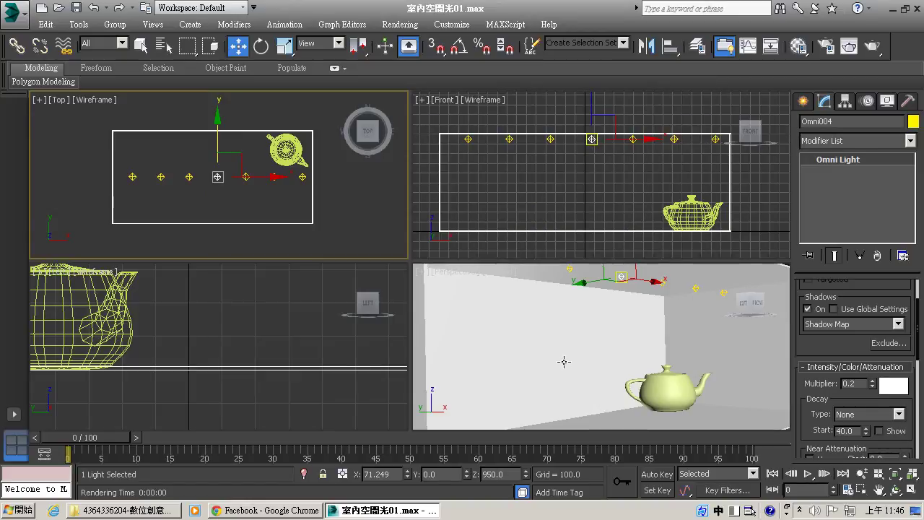
pyautogui.click(561, 361)
pyautogui.click(872, 46)
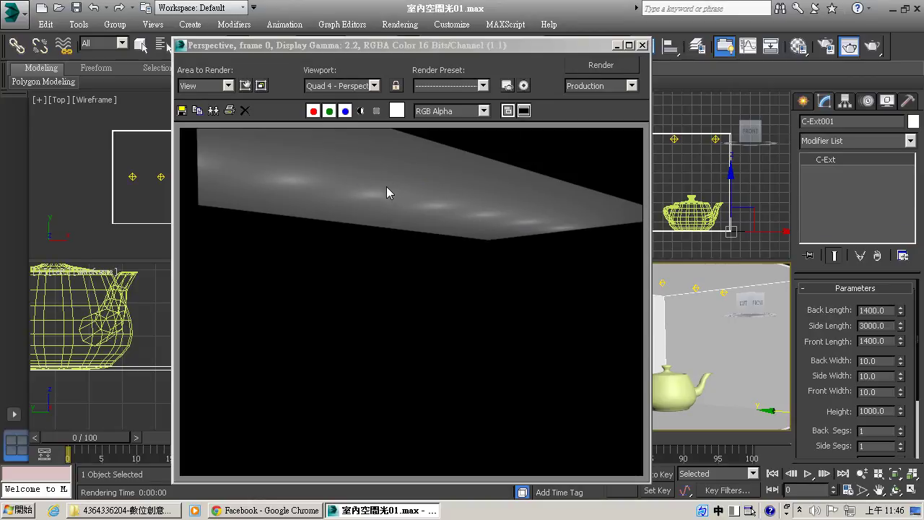
pyautogui.click(642, 45)
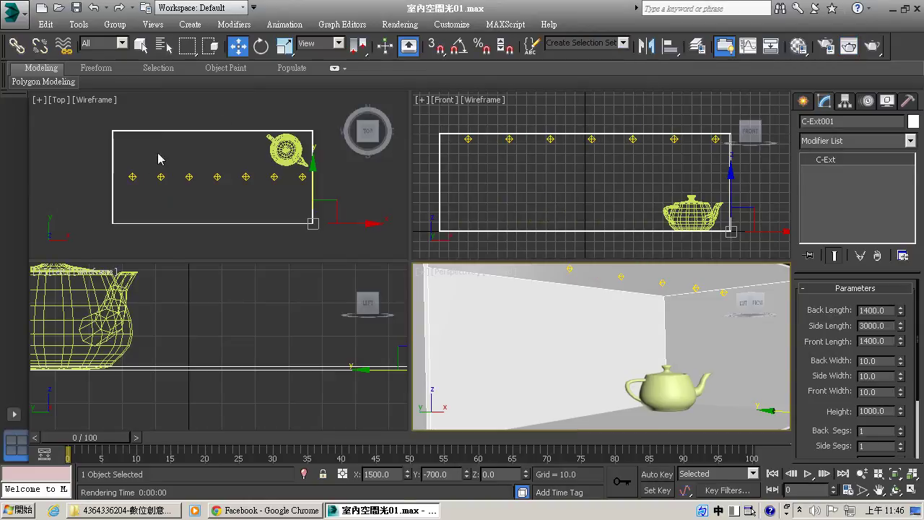
# Set the first omni light's multiplier to 0.5 and test-render the Perspective view to compare the ceiling brightness
pyautogui.click(132, 175)
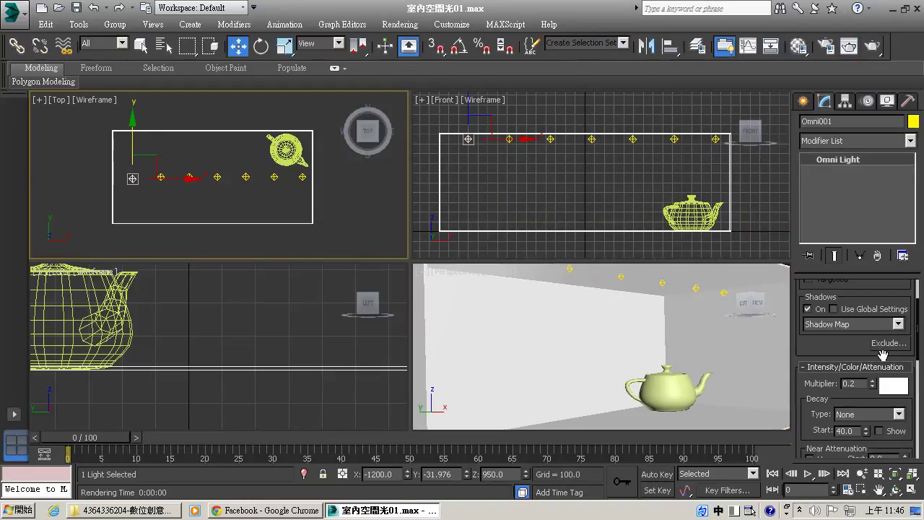
pyautogui.moveTo(862, 383); pyautogui.dragTo(821, 383)
pyautogui.write('0.5')
pyautogui.click(546, 305)
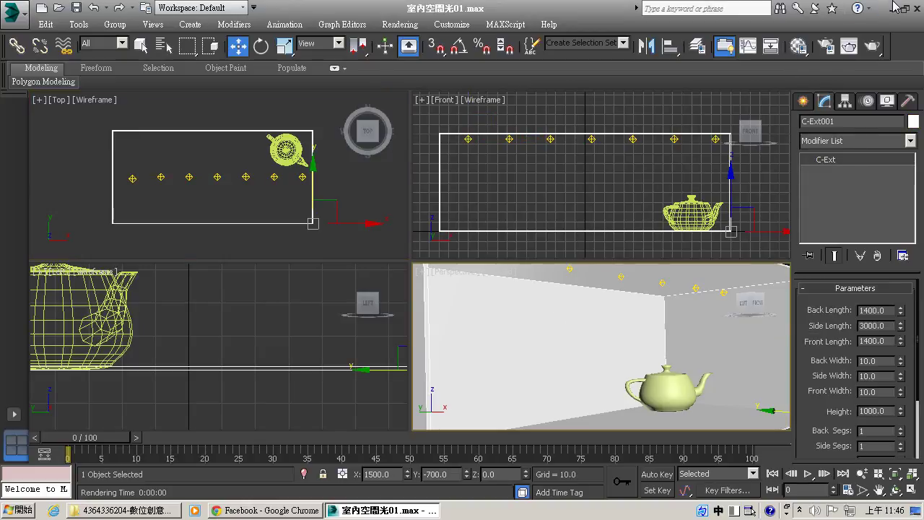
pyautogui.click(874, 46)
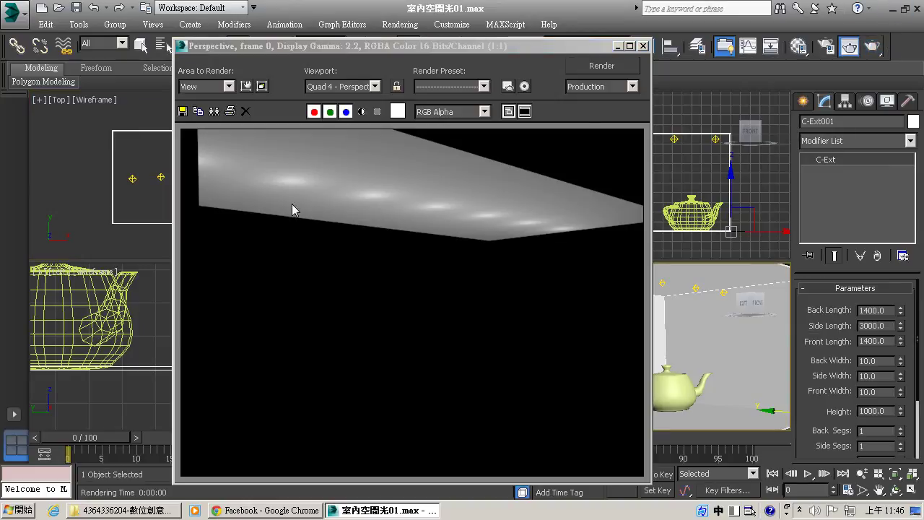
pyautogui.click(643, 46)
pyautogui.click(643, 46)
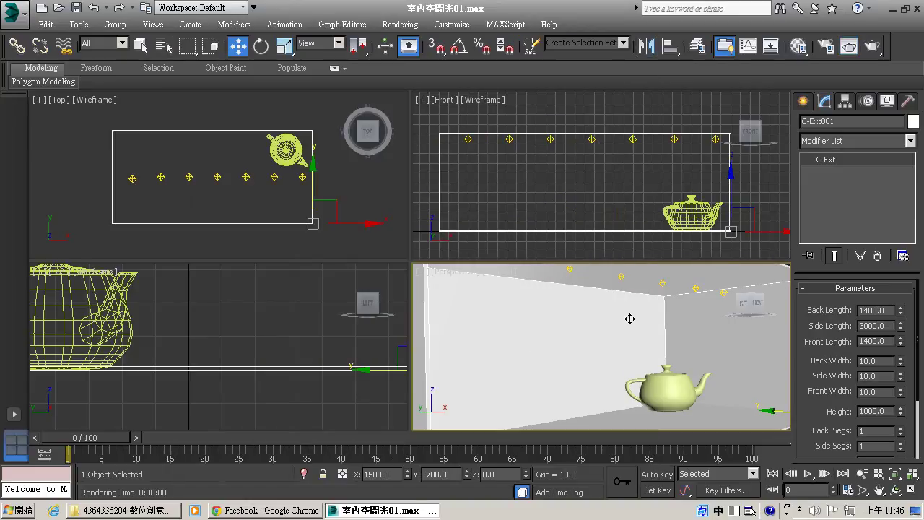
# Deselect the first light and create a separate standard Omni light in the Top view, just below the middle of the light row
pyautogui.click(132, 179)
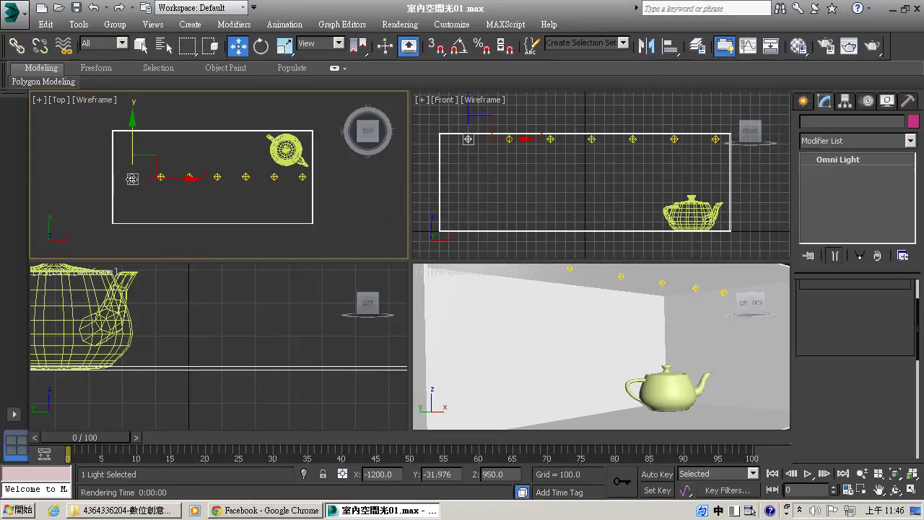
pyautogui.click(390, 216)
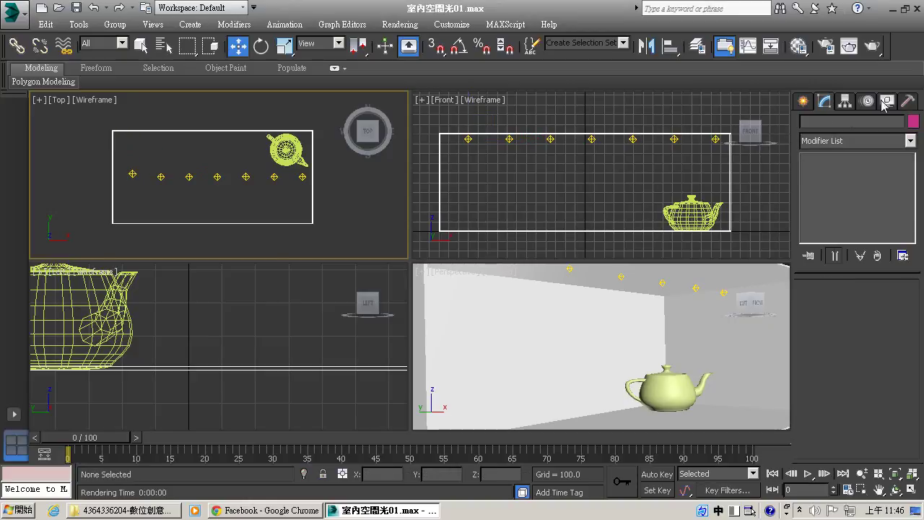
pyautogui.click(804, 101)
pyautogui.click(826, 125)
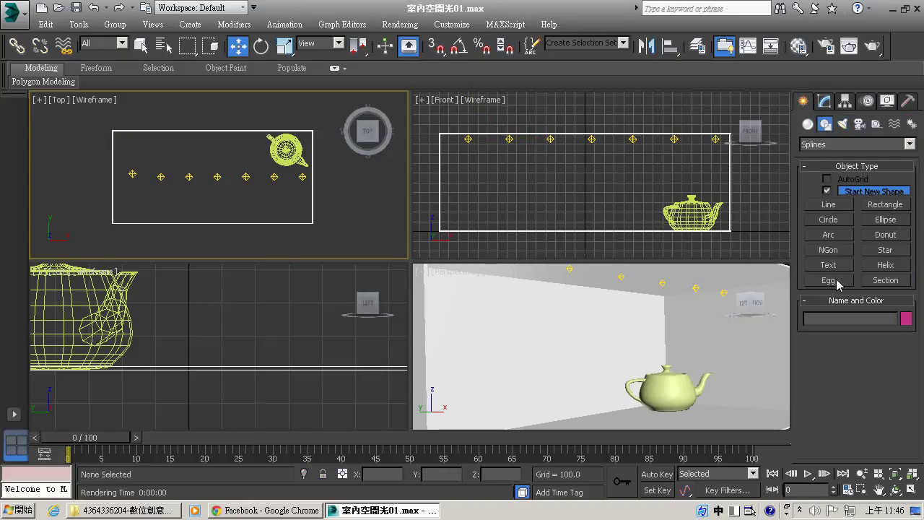
pyautogui.click(841, 126)
pyautogui.click(836, 225)
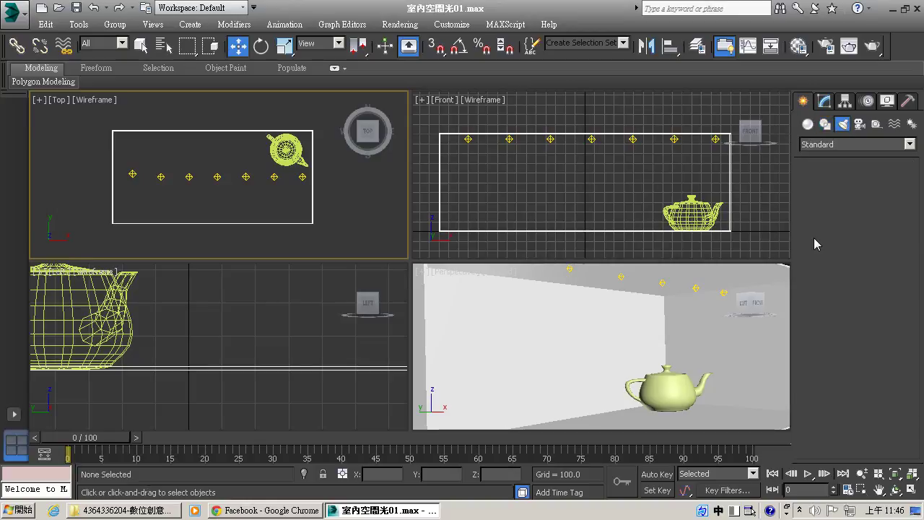
pyautogui.click(225, 199)
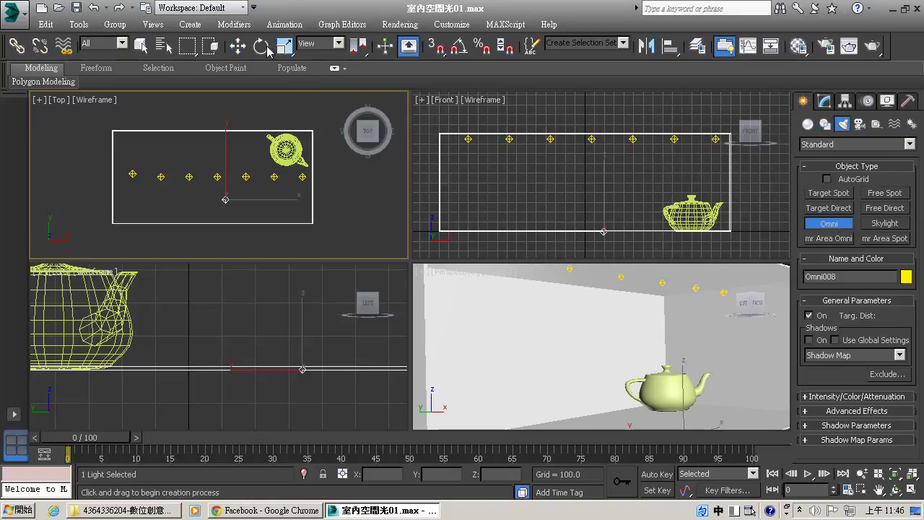
# Move the new omni light up to just below the ceiling in the Front view, at about X 273 and Z 930
pyautogui.click(237, 47)
pyautogui.click(603, 185)
pyautogui.moveTo(603, 186); pyautogui.dragTo(605, 100)
pyautogui.moveTo(636, 151)
pyautogui.mouseDown()
pyautogui.moveTo(663, 153)
pyautogui.moveTo(643, 149)
pyautogui.mouseUp()
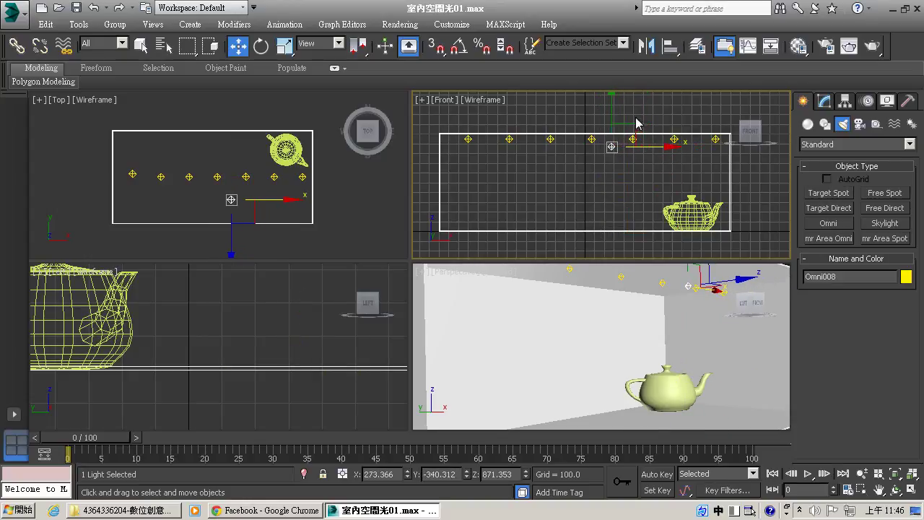
pyautogui.moveTo(613, 102); pyautogui.dragTo(611, 95)
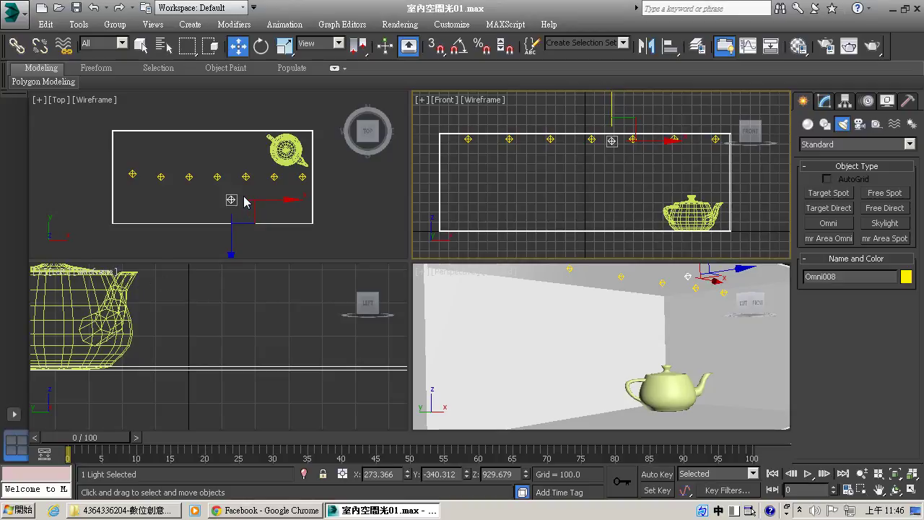
pyautogui.click(243, 201)
pyautogui.click(521, 184)
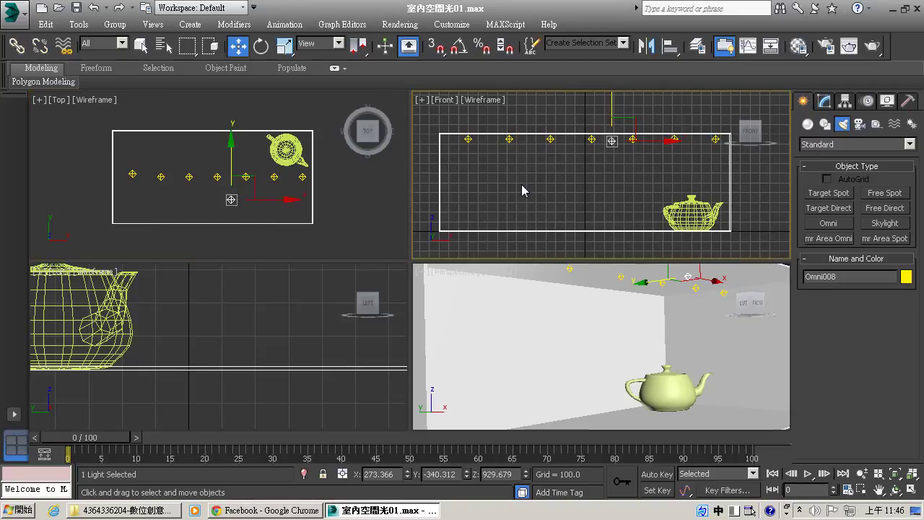
pyautogui.click(687, 277)
pyautogui.click(227, 200)
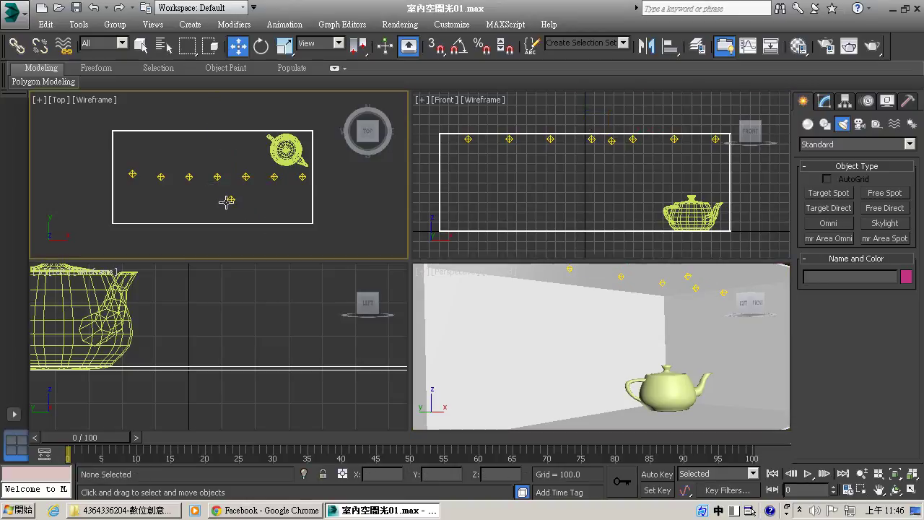
# Select the separate omni light below the light row and rename it Omni008-主光
pyautogui.click(230, 200)
pyautogui.click(824, 103)
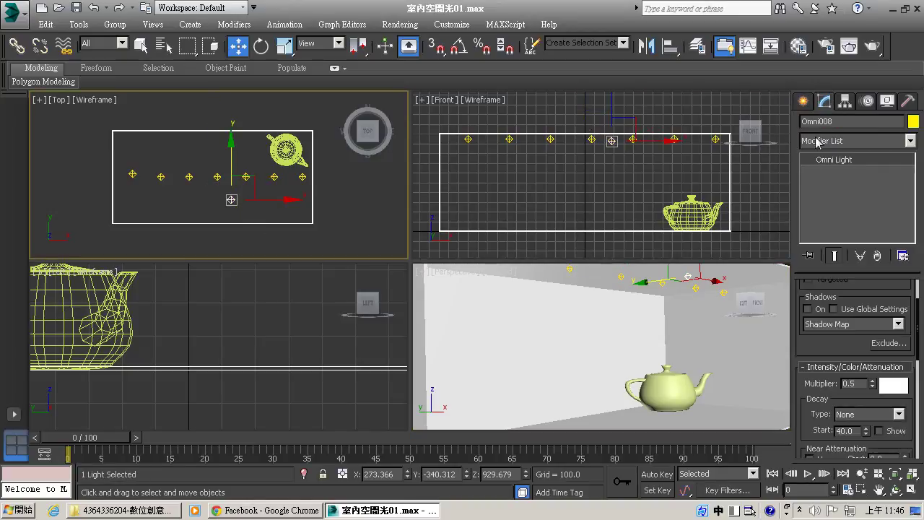
pyautogui.write('-')
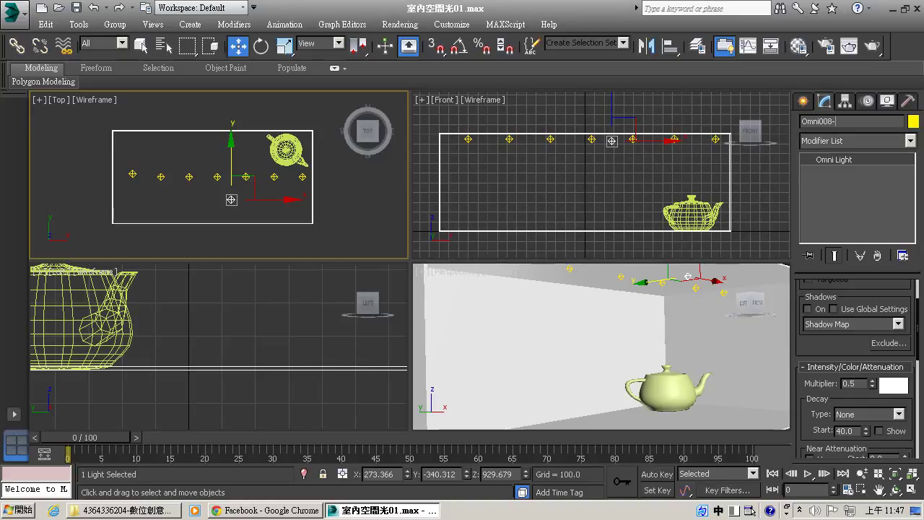
pyautogui.write('光山光')
pyautogui.press('Return')
# Turn on shadows for the main omni light and set its multiplier to 1
pyautogui.scroll(-1, 818, 357)
pyautogui.scroll(1, 818, 359)
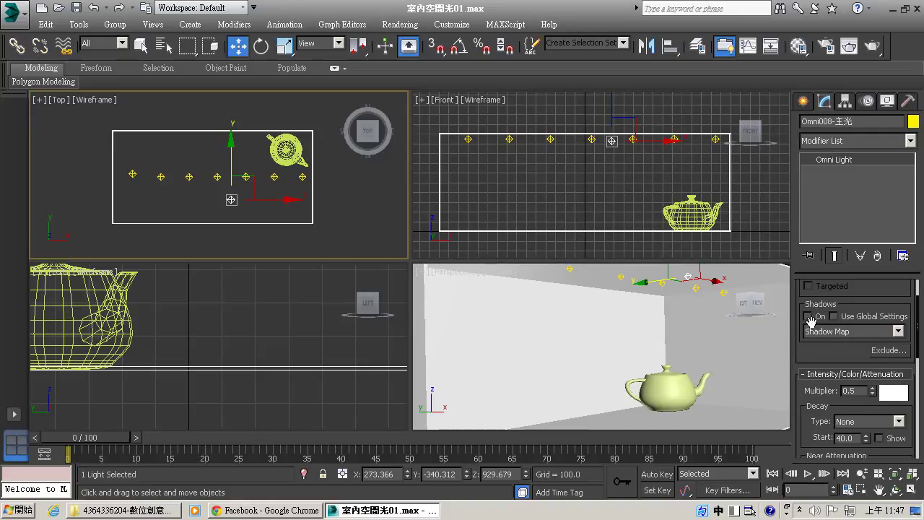
pyautogui.doubleClick(862, 391)
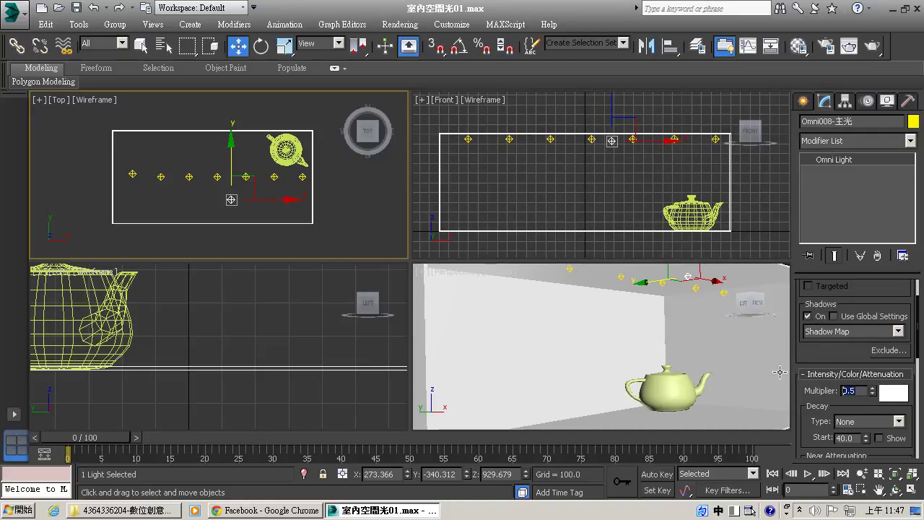
pyautogui.write('1')
pyautogui.press('Return')
# Render the Perspective view to check the main light's effect on the room, then close the rendered frame
pyautogui.click(598, 340)
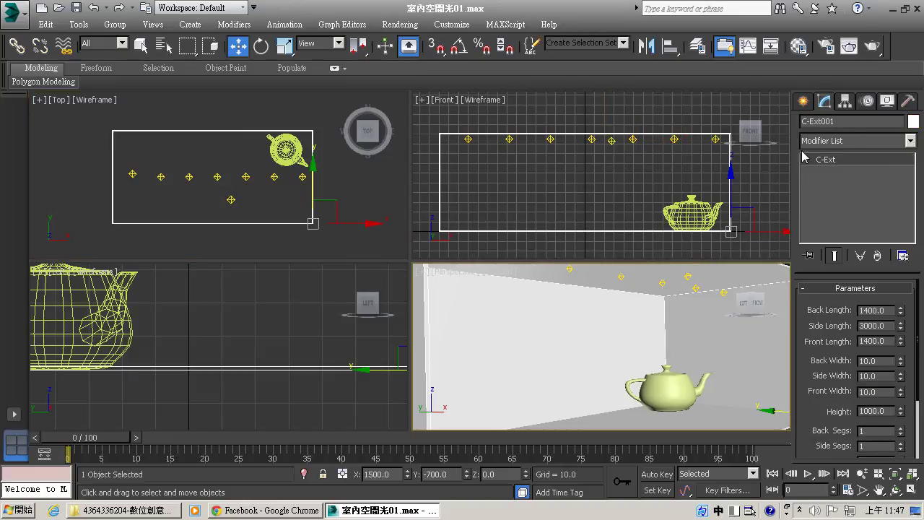
pyautogui.click(873, 46)
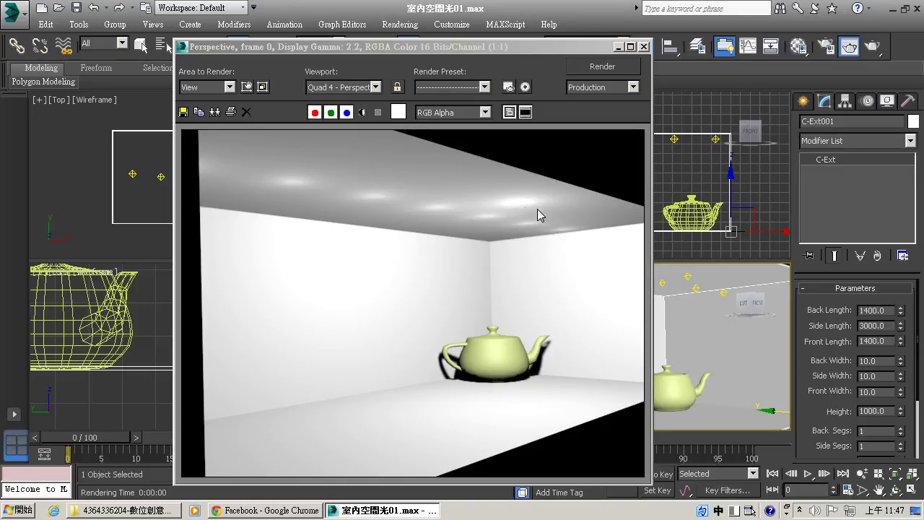
pyautogui.click(645, 47)
# Exclude the ceiling object 天花 from the main omni light for both illumination and shadow casting
pyautogui.click(231, 199)
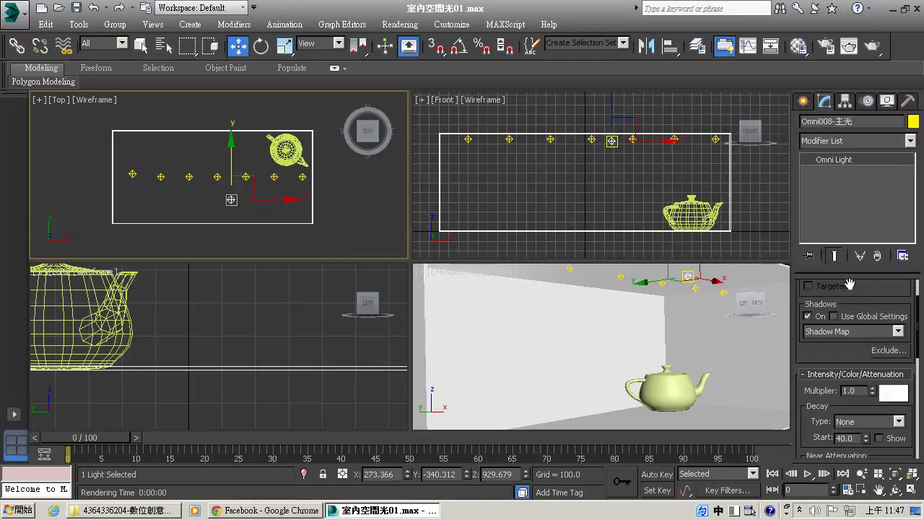
pyautogui.click(889, 350)
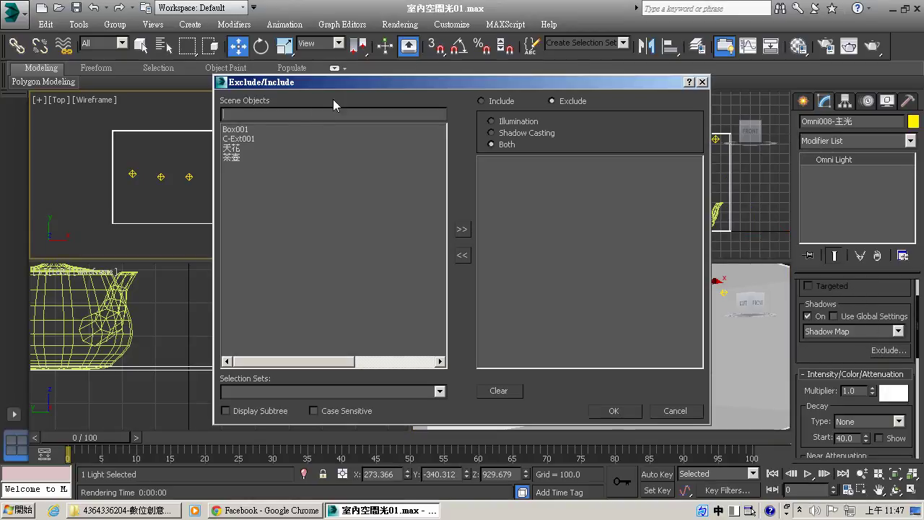
pyautogui.click(233, 148)
pyautogui.click(462, 229)
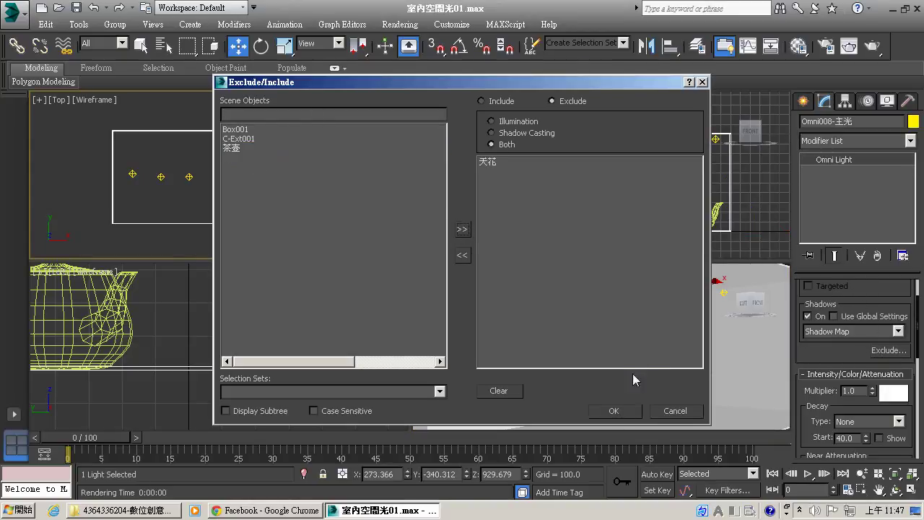
pyautogui.click(612, 410)
# Undo the accidental move of the room walls and render the Perspective view again
pyautogui.click(534, 340)
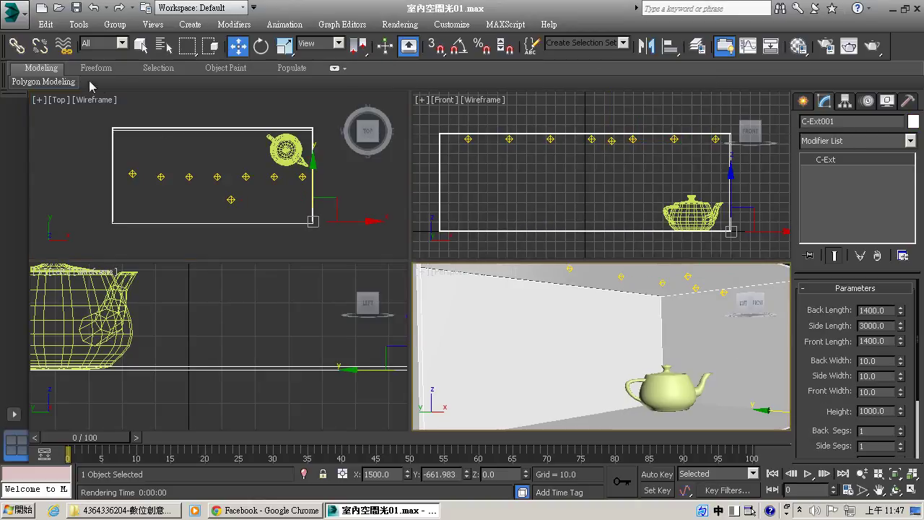
pyautogui.click(93, 8)
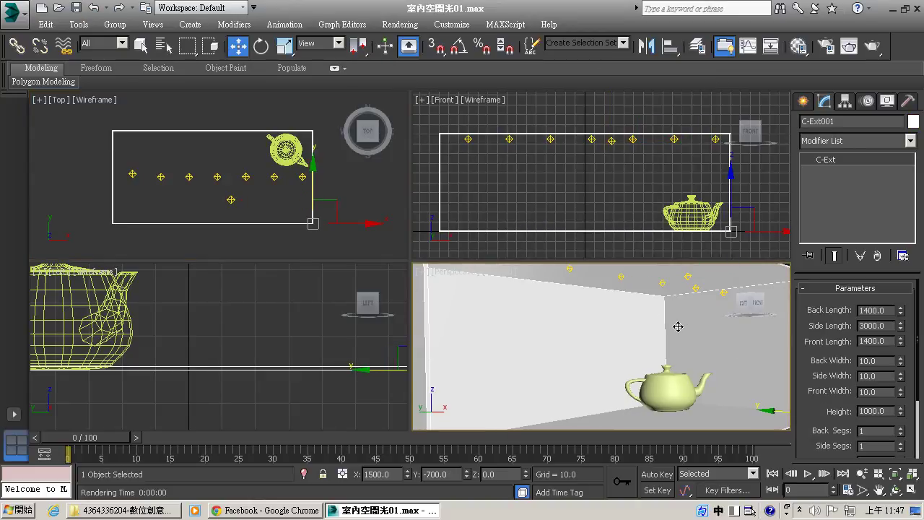
pyautogui.click(859, 48)
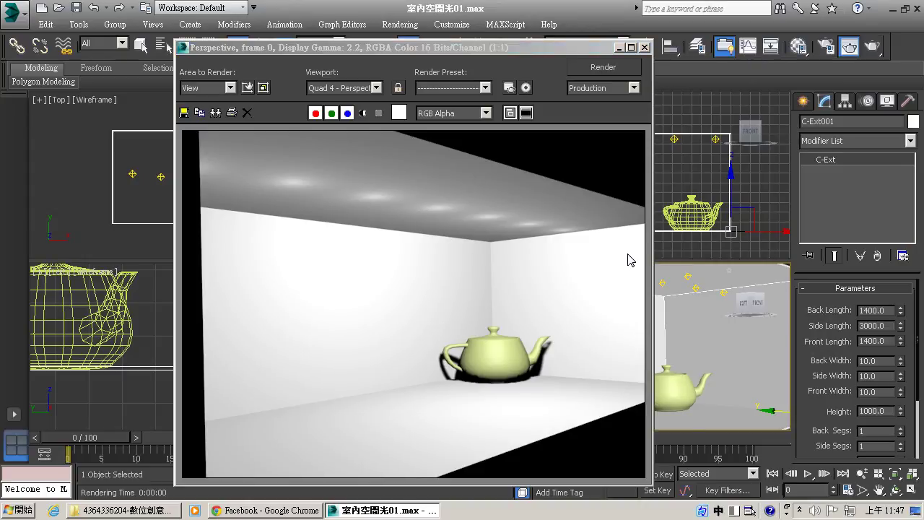
# Reposition the rendered frame to compare the ceiling highlights with the lights in the Top view, and reselect the main omni light
pyautogui.moveTo(468, 52); pyautogui.dragTo(439, 266)
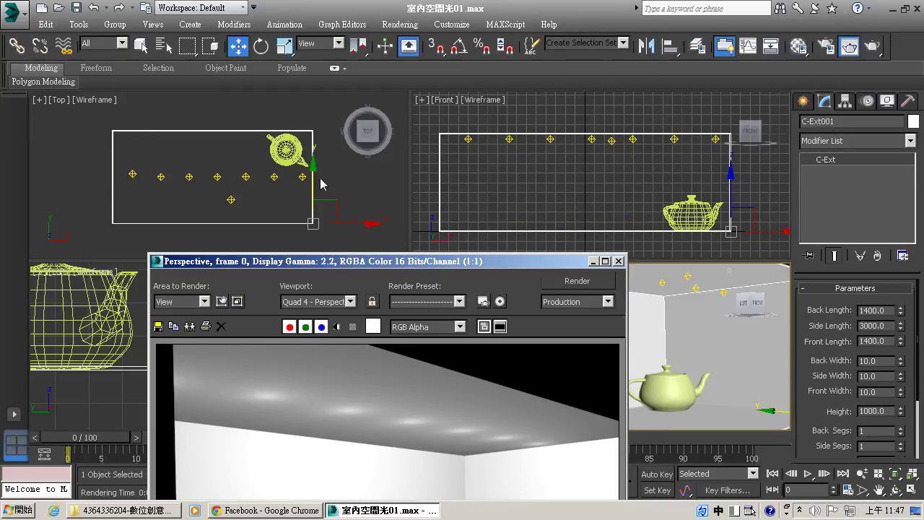
pyautogui.moveTo(556, 267); pyautogui.dragTo(618, 125)
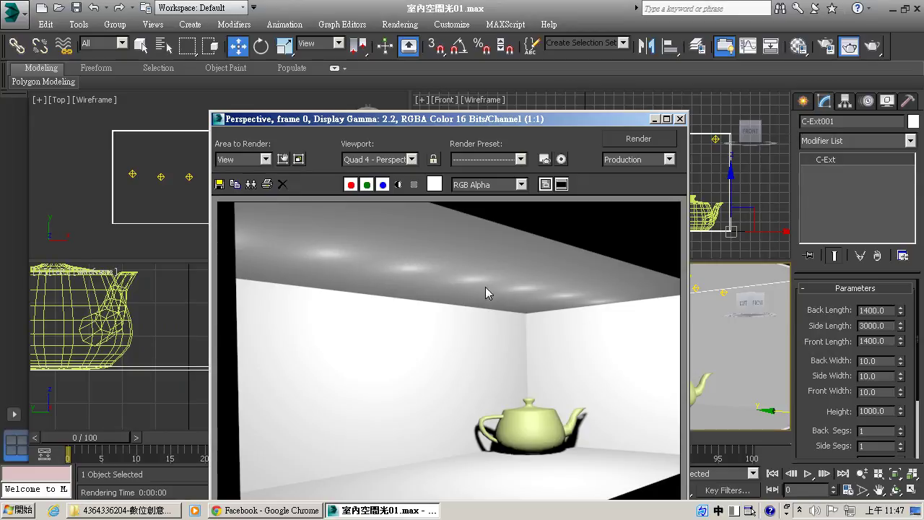
pyautogui.click(81, 195)
pyautogui.moveTo(402, 121); pyautogui.dragTo(486, 73)
pyautogui.click(231, 199)
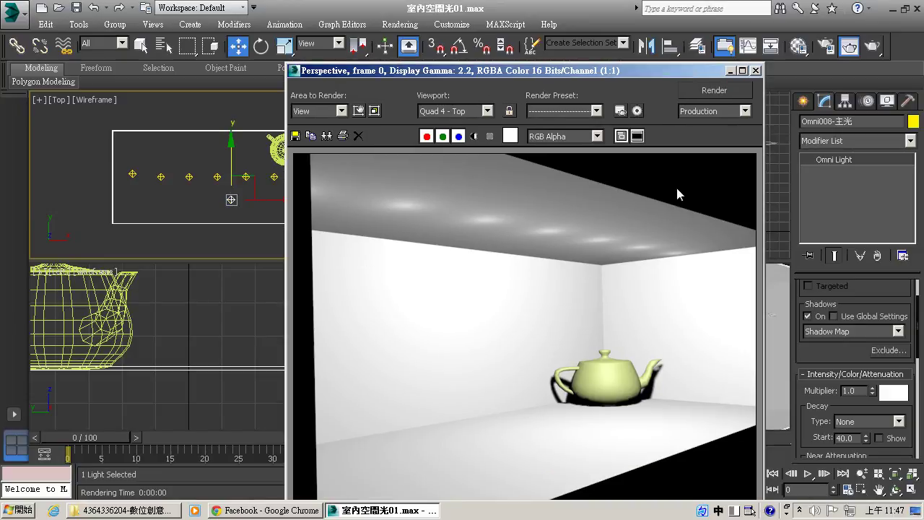